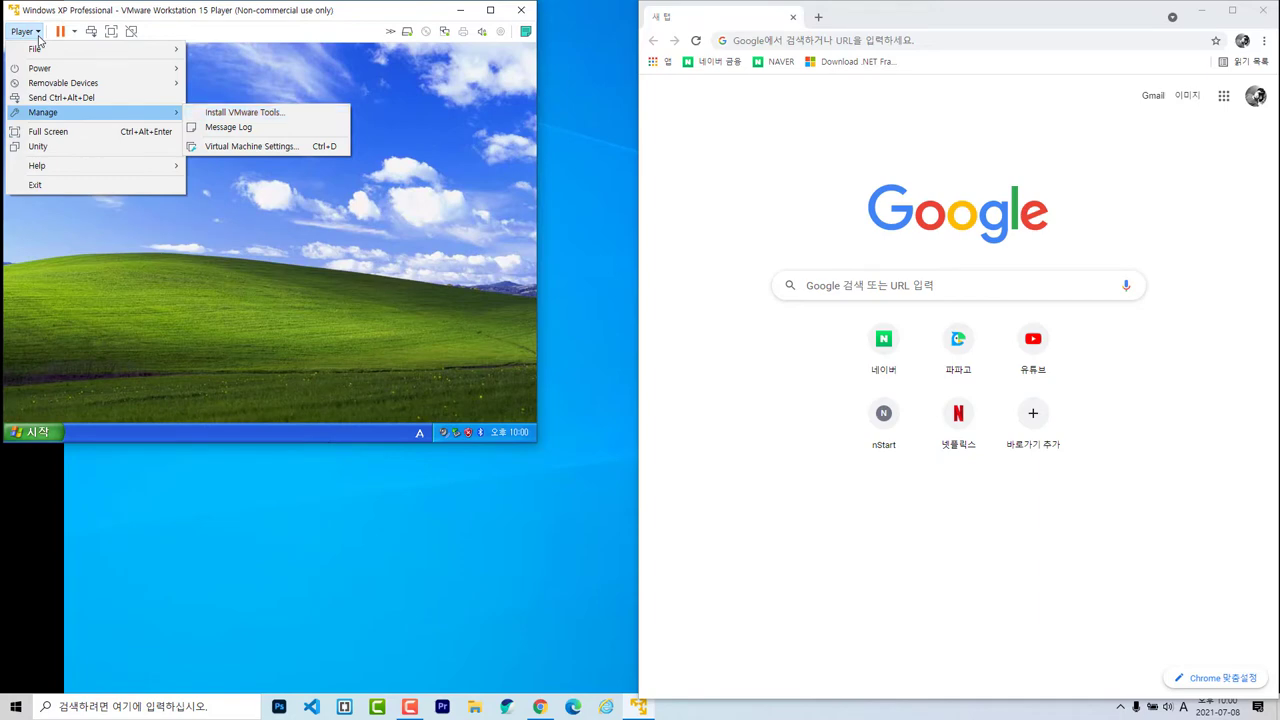
Check the XP guest's display driver details in the DirectX Diagnostic Tool.
left_click(877, 290)
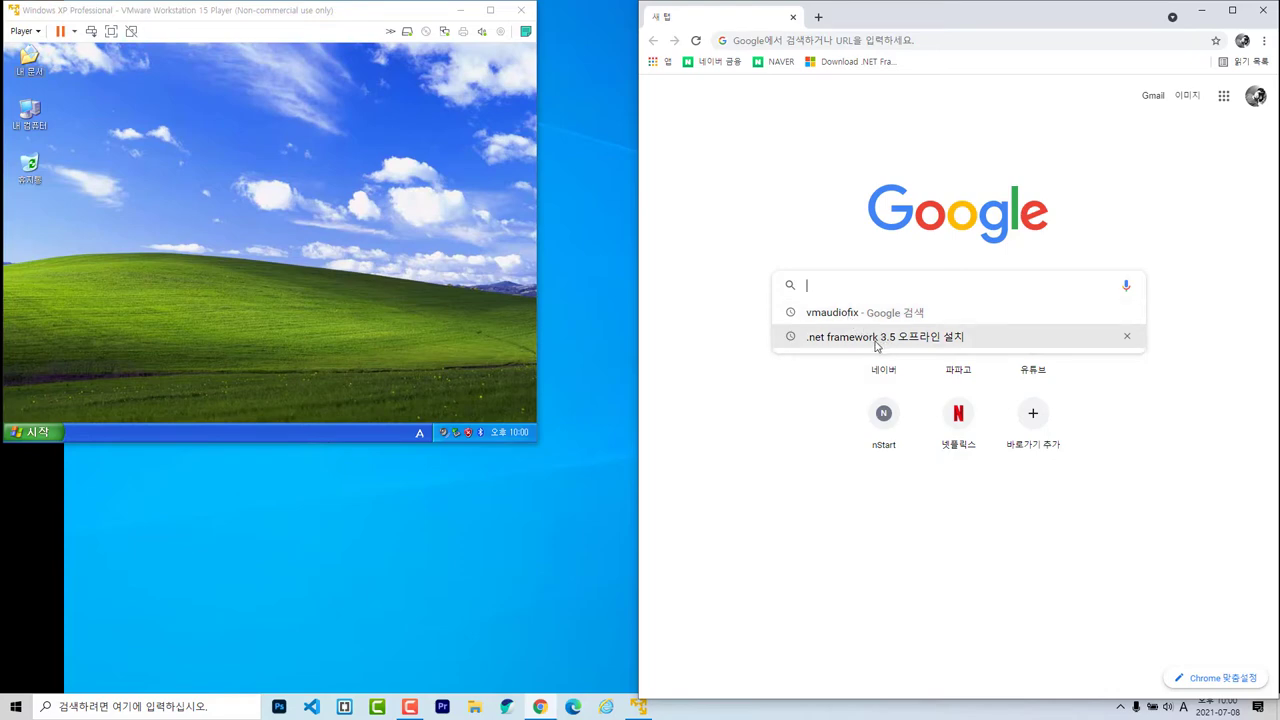
left_click(30, 31)
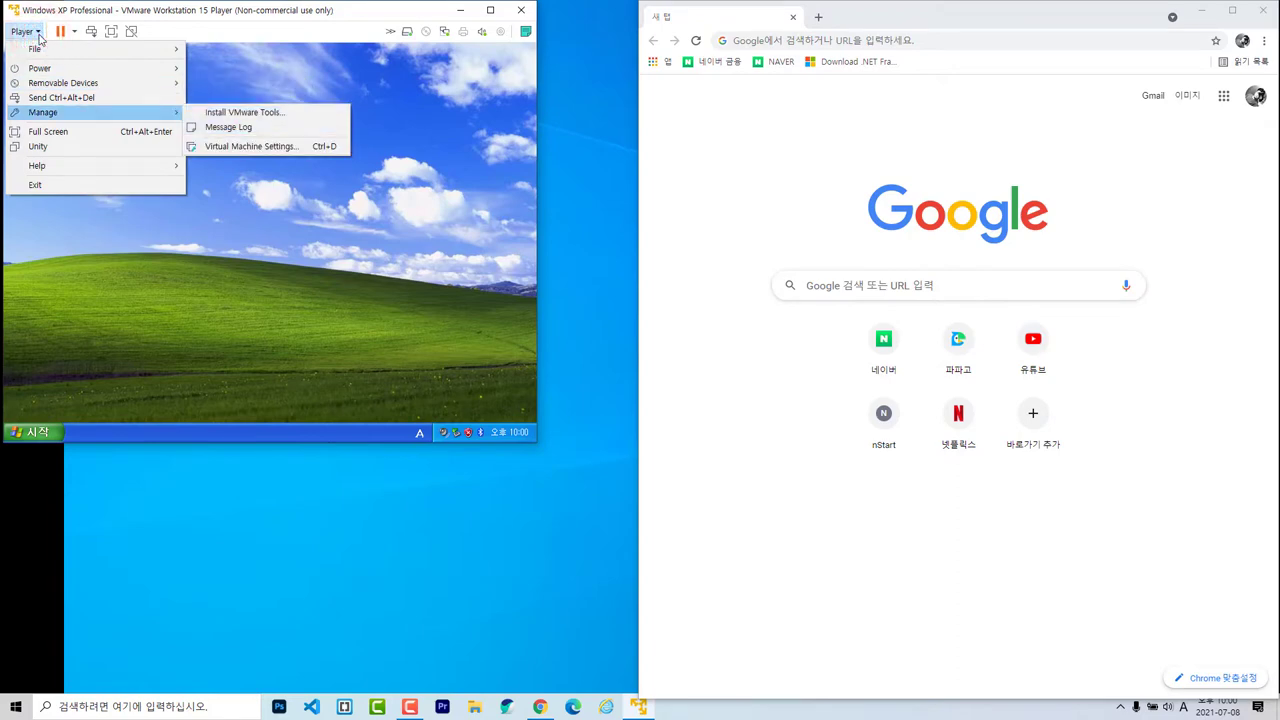
left_click(280, 271)
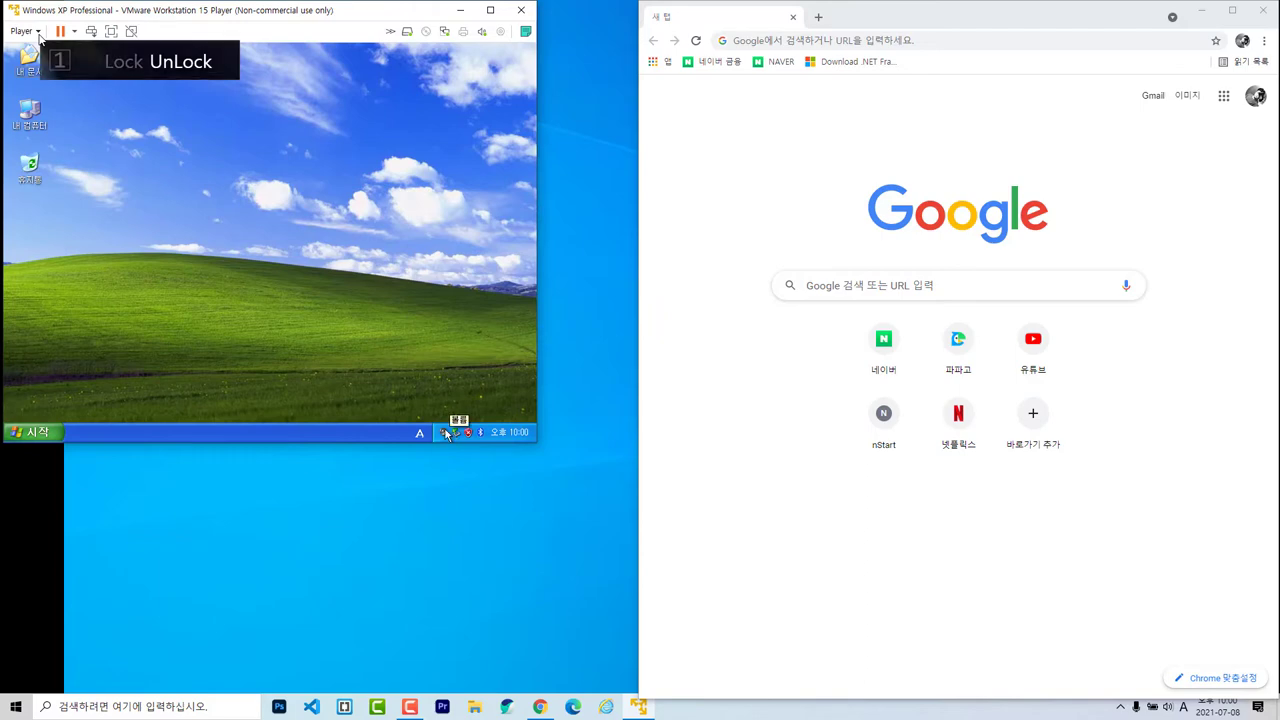
left_click(41, 434)
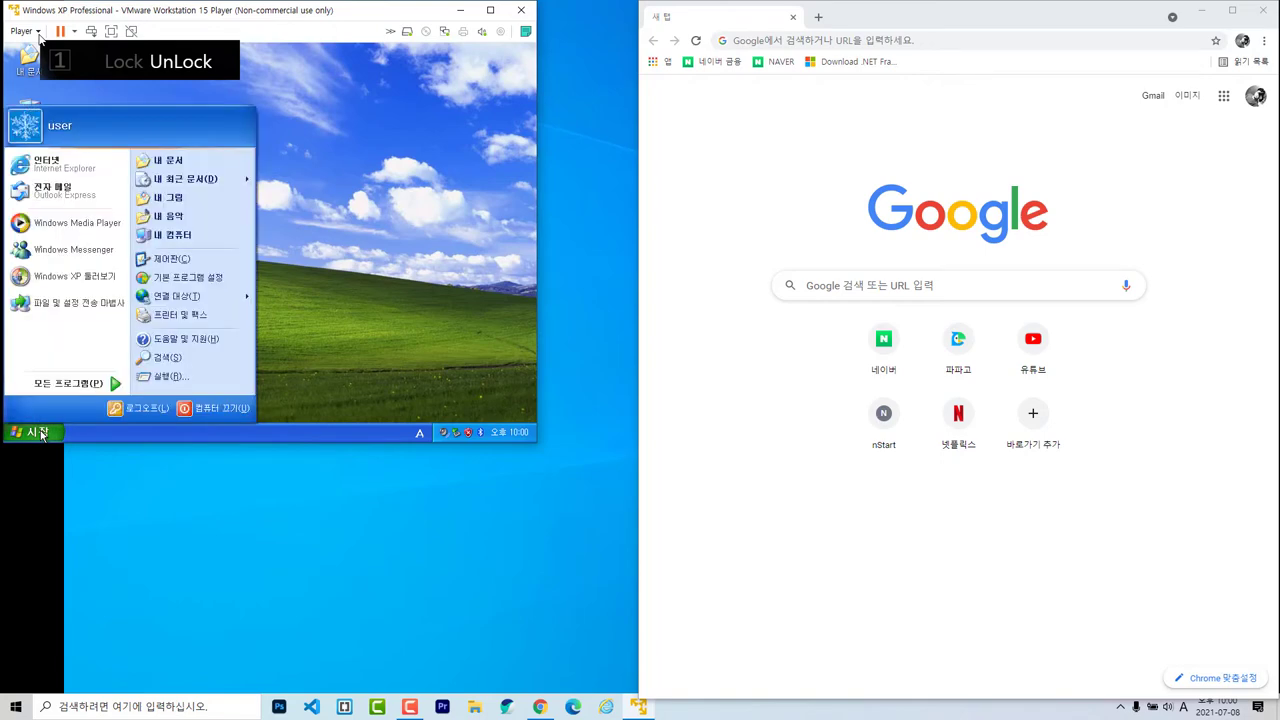
left_click(193, 377)
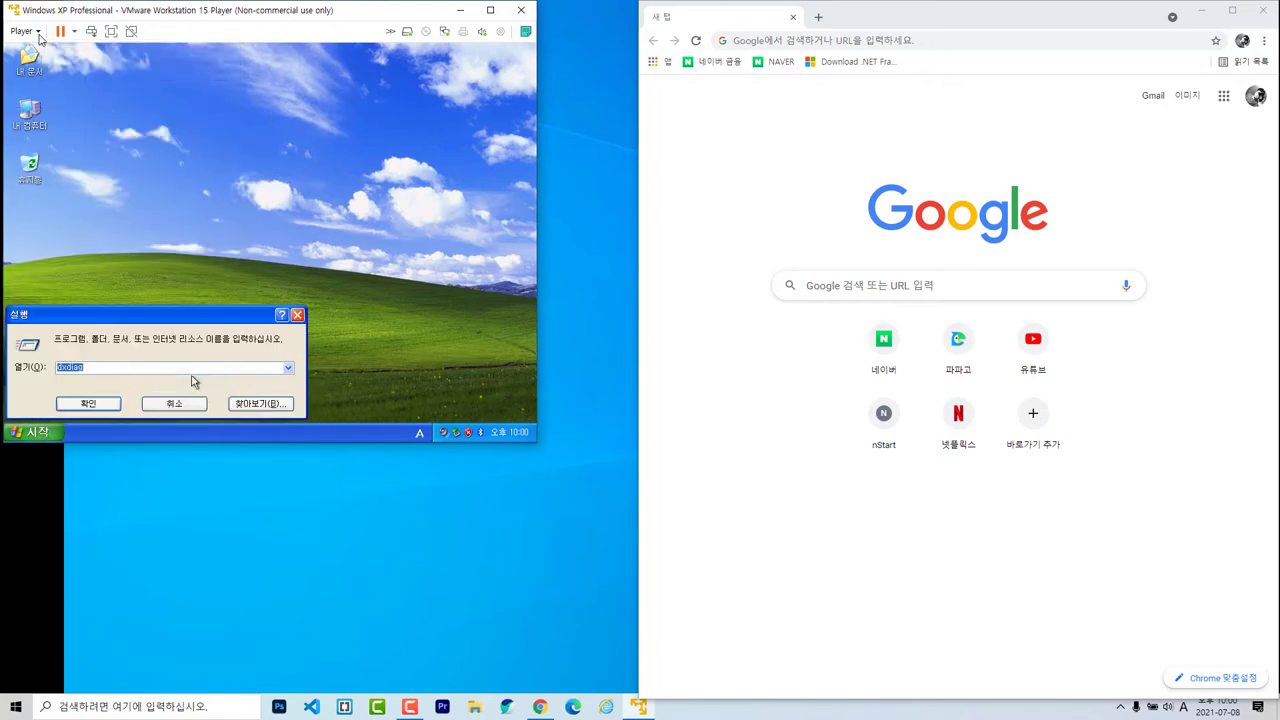
left_click(91, 404)
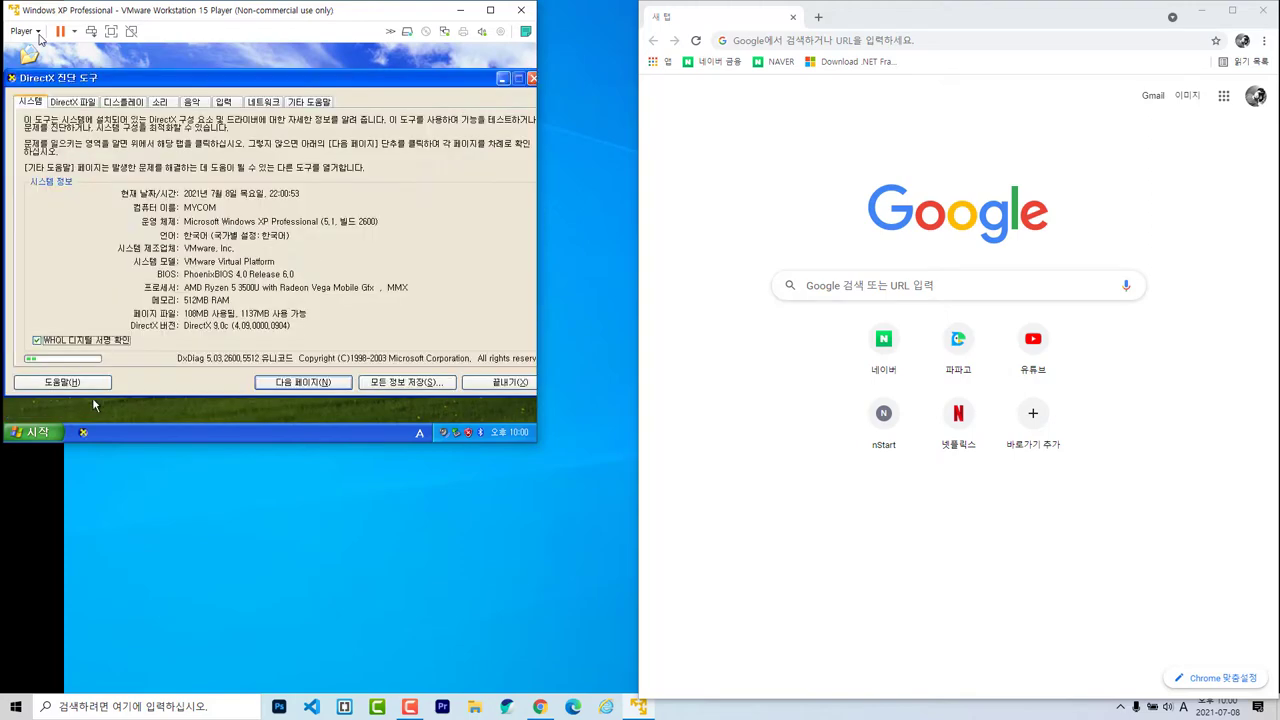
left_click(130, 104)
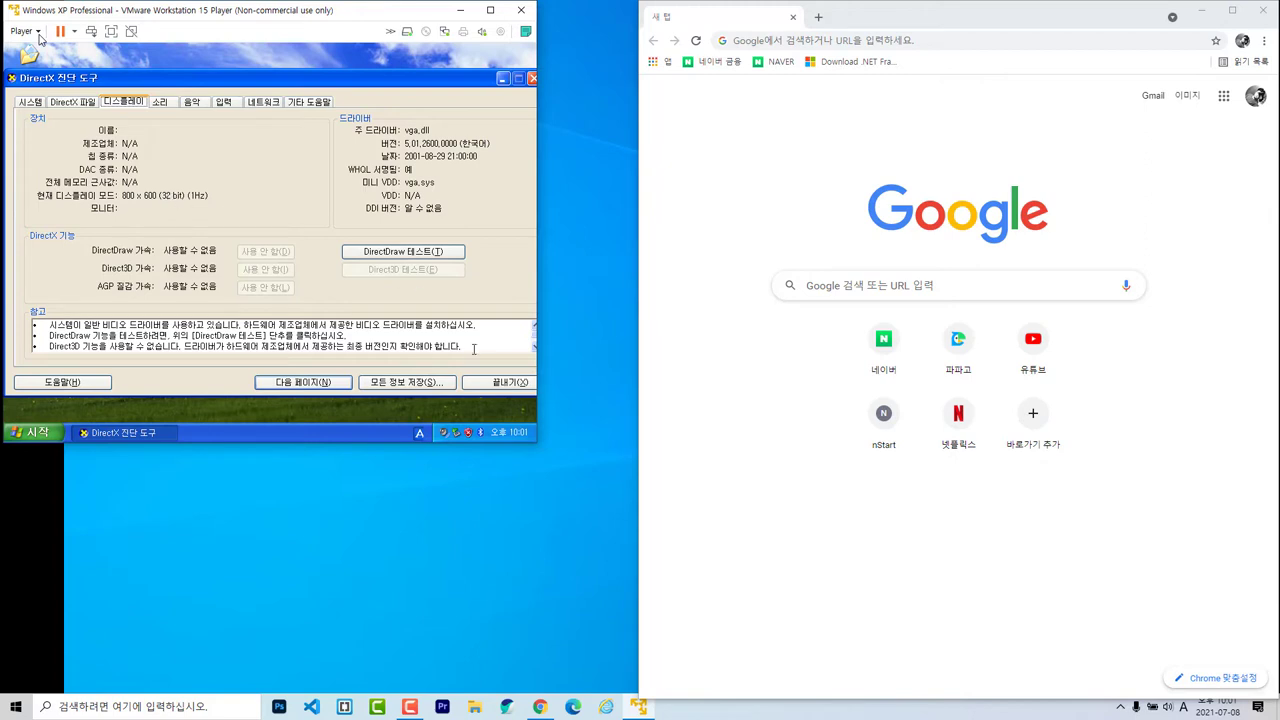
left_click(509, 383)
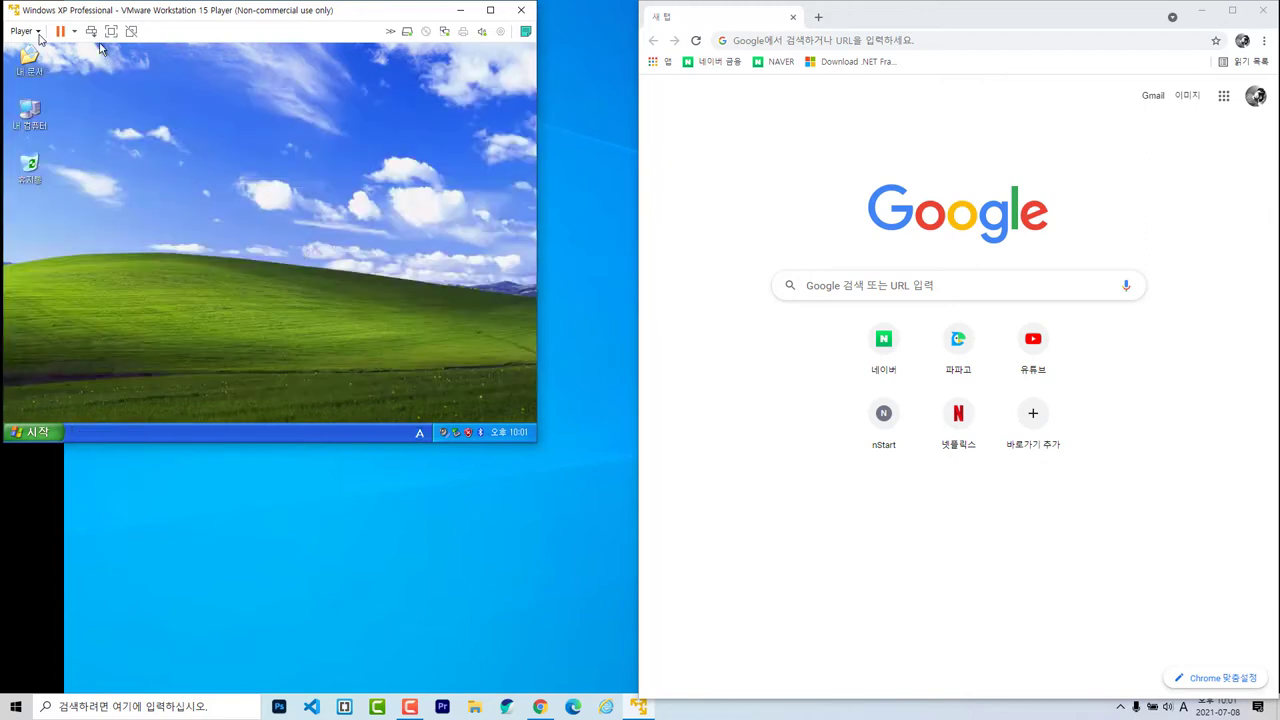
Start the VMware Tools installation from the Player's Manage menu.
left_click(38, 31)
key("Down")
key("Down")
key("Down")
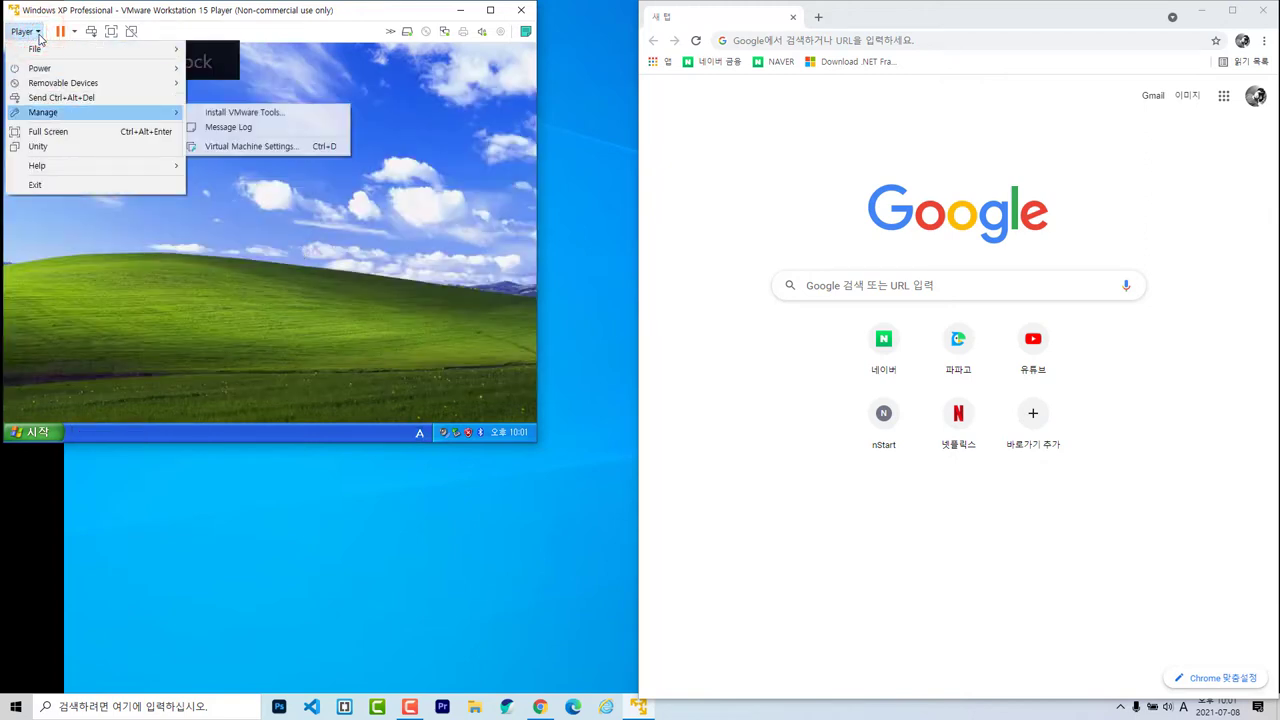
key("Right")
key("Down")
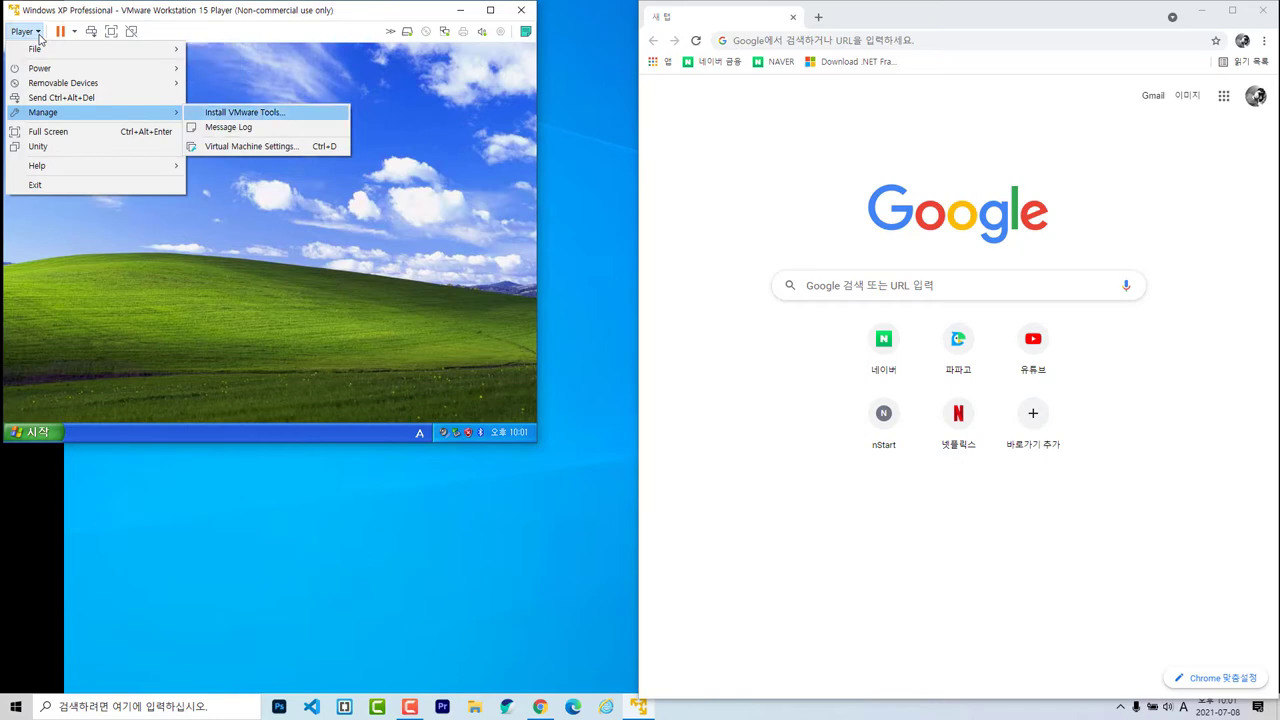
key("Return")
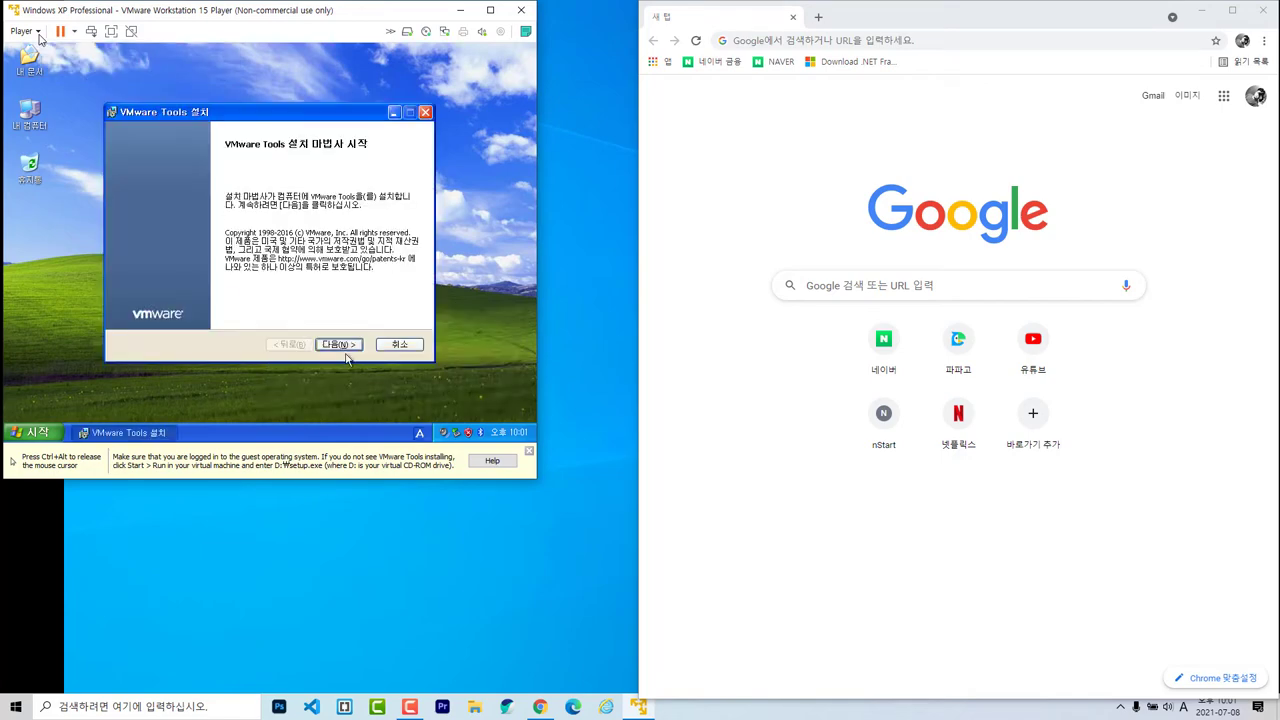
Run the VMware Tools setup with the Complete setup type through to Finish.
left_click(345, 346)
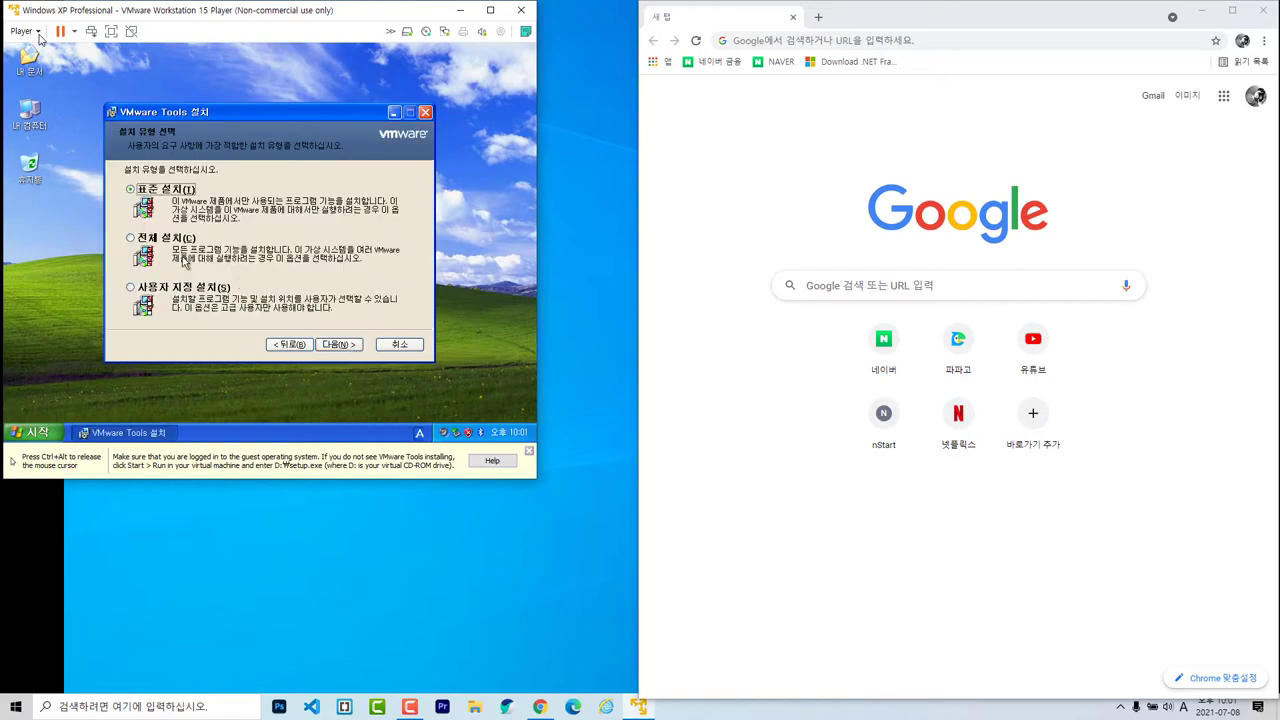
left_click(133, 239)
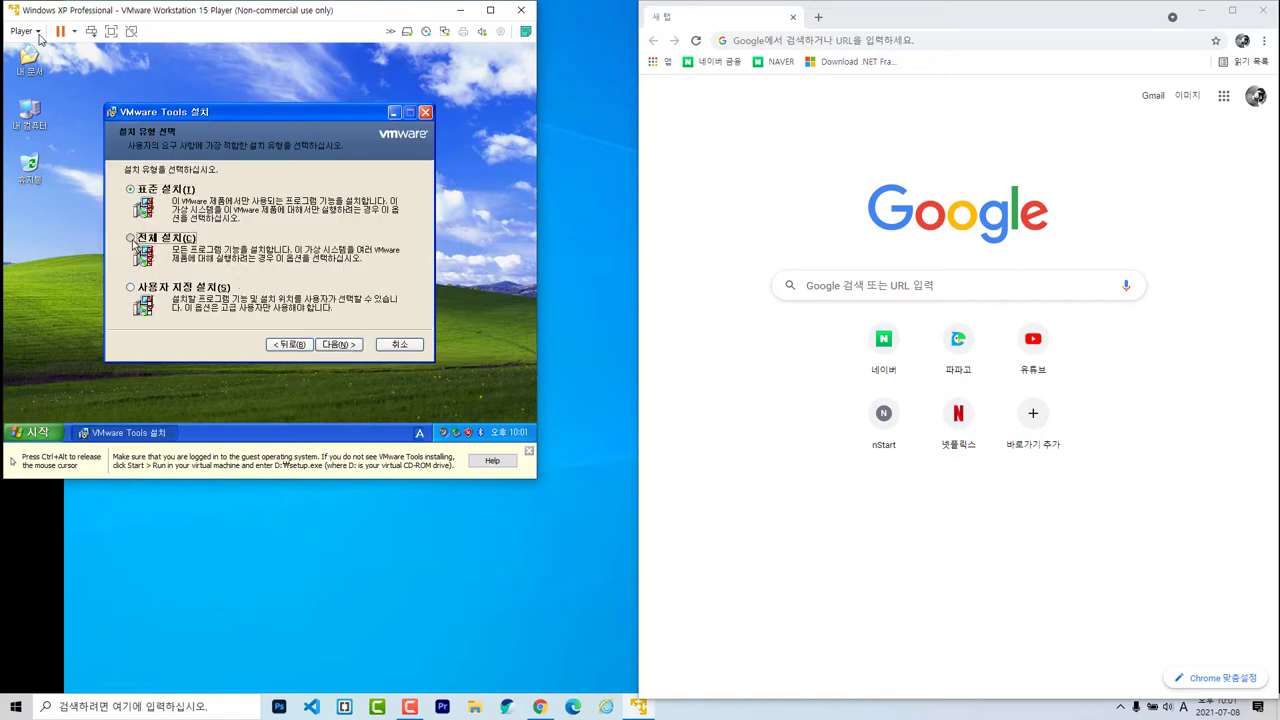
left_click(348, 352)
left_click(352, 346)
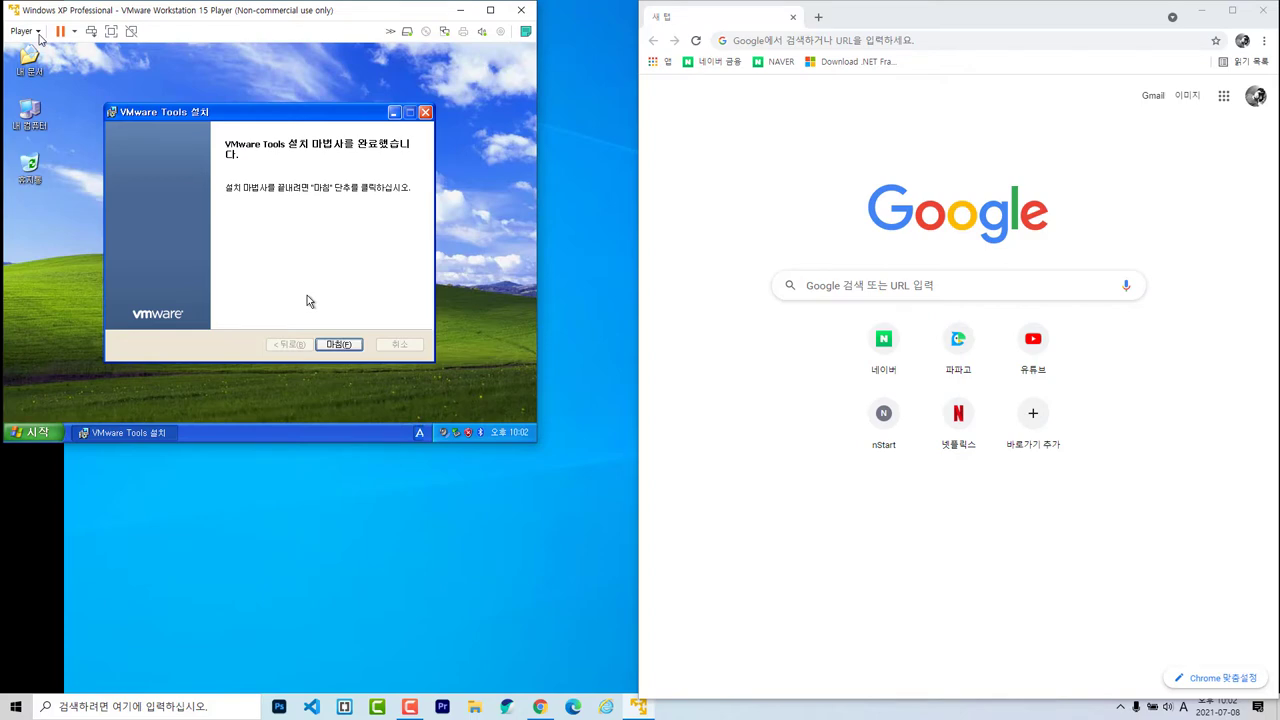
left_click(339, 344)
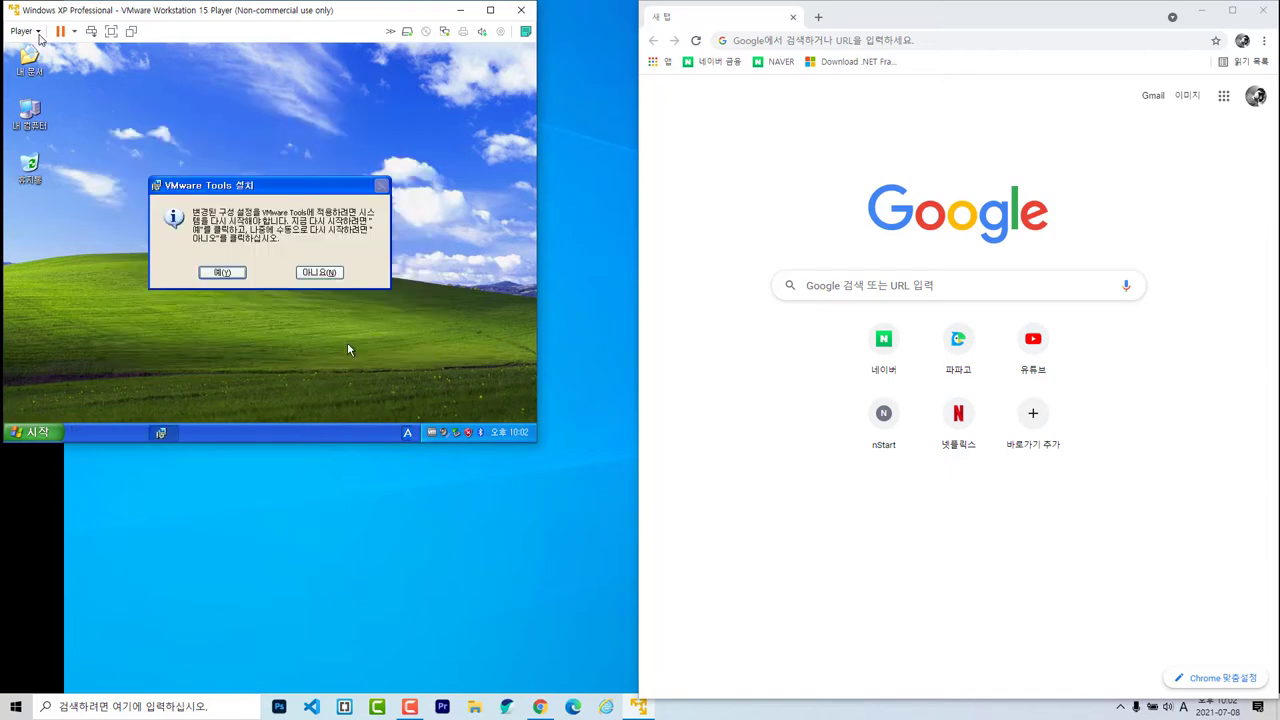
Restart the guest and accept and keep the automatic screen resolution fix.
left_click(221, 273)
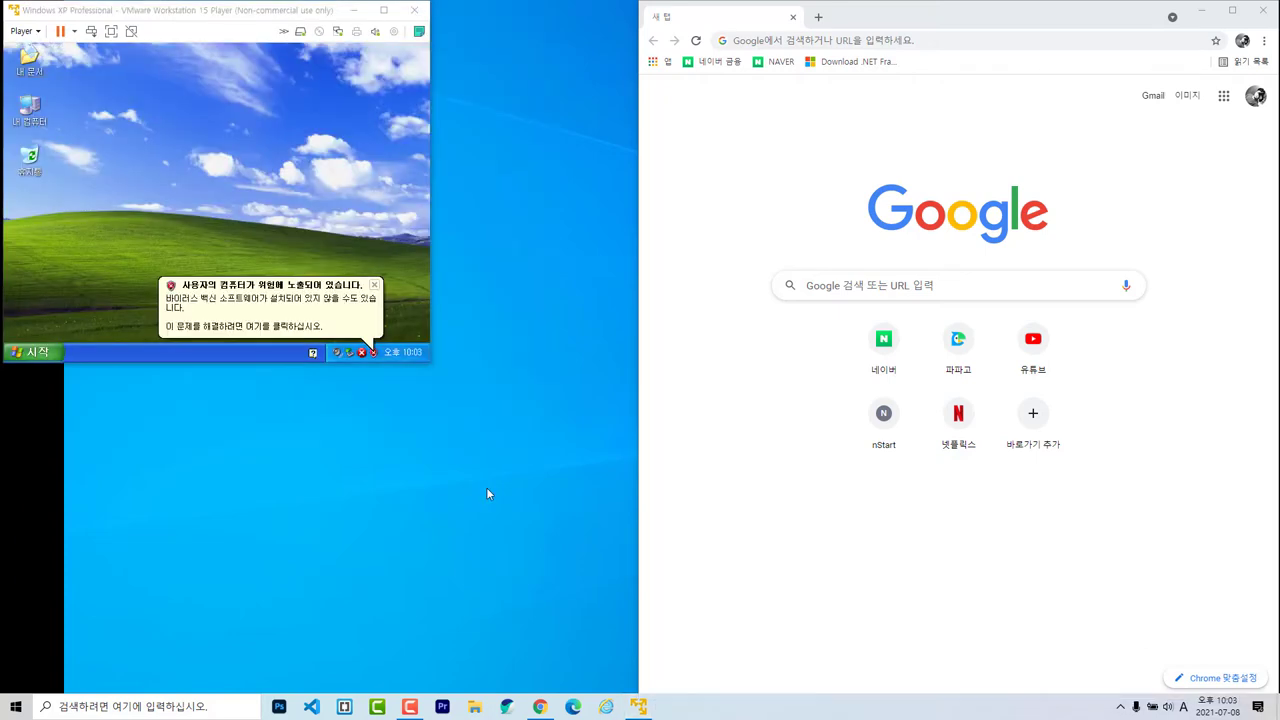
left_click(373, 285)
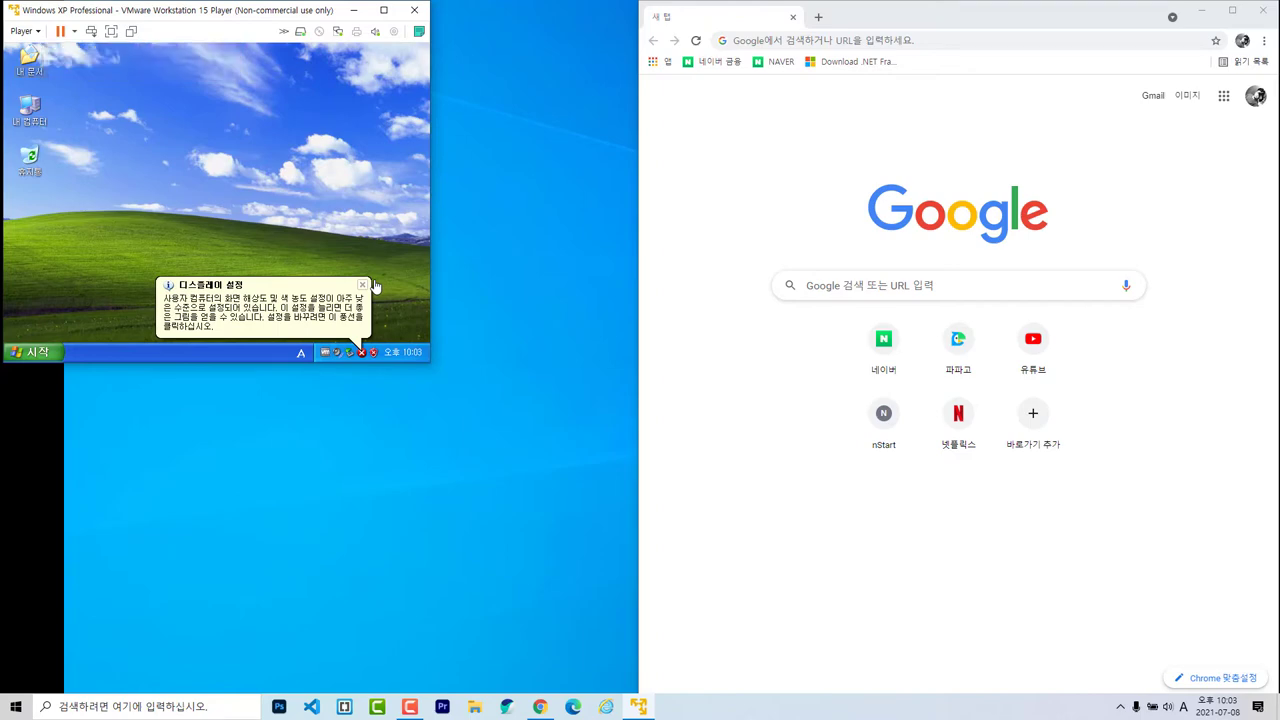
left_click(372, 286)
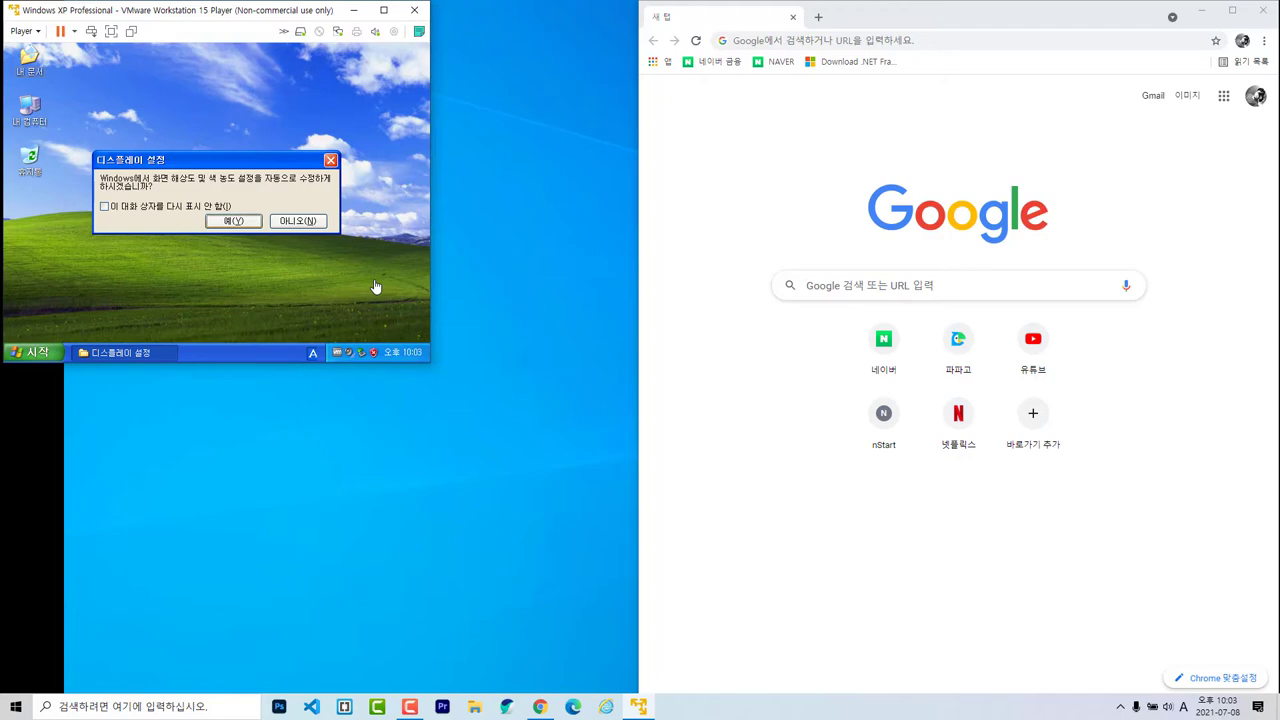
key("Return")
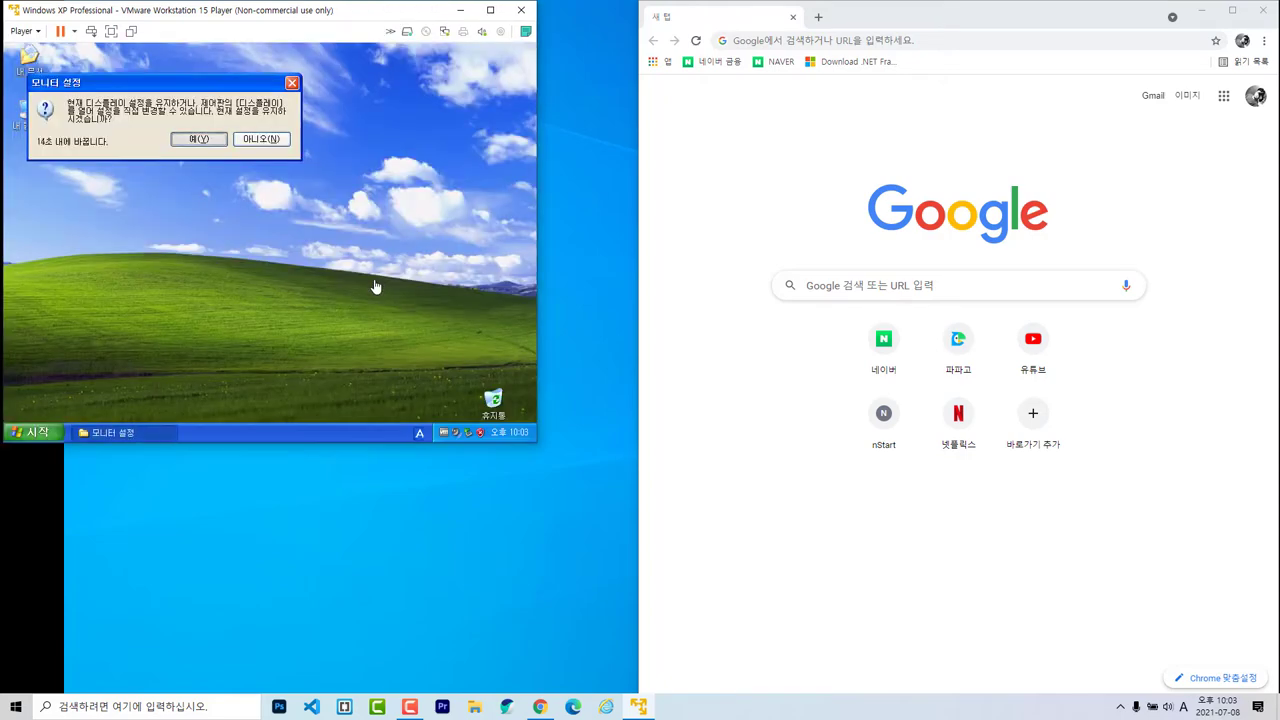
key("Return")
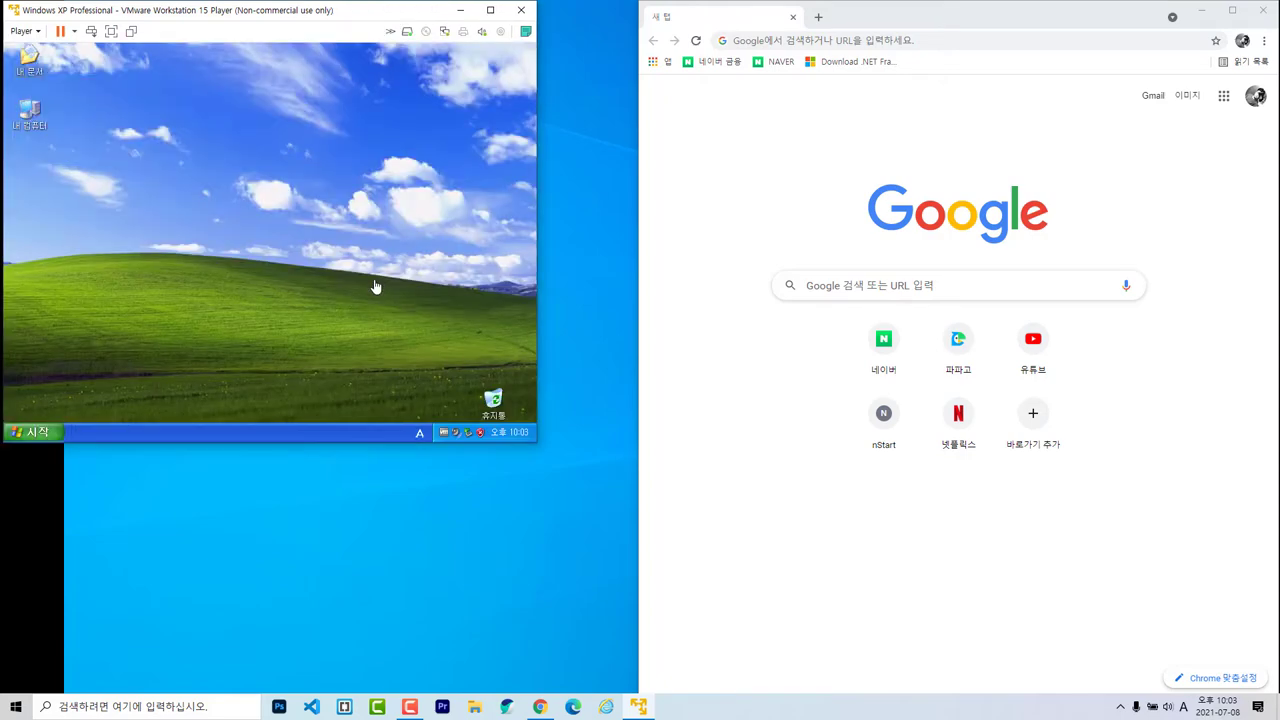
Bring up the Run prompt from the XP Start menu.
key("super")
key("Up")
key("Return")
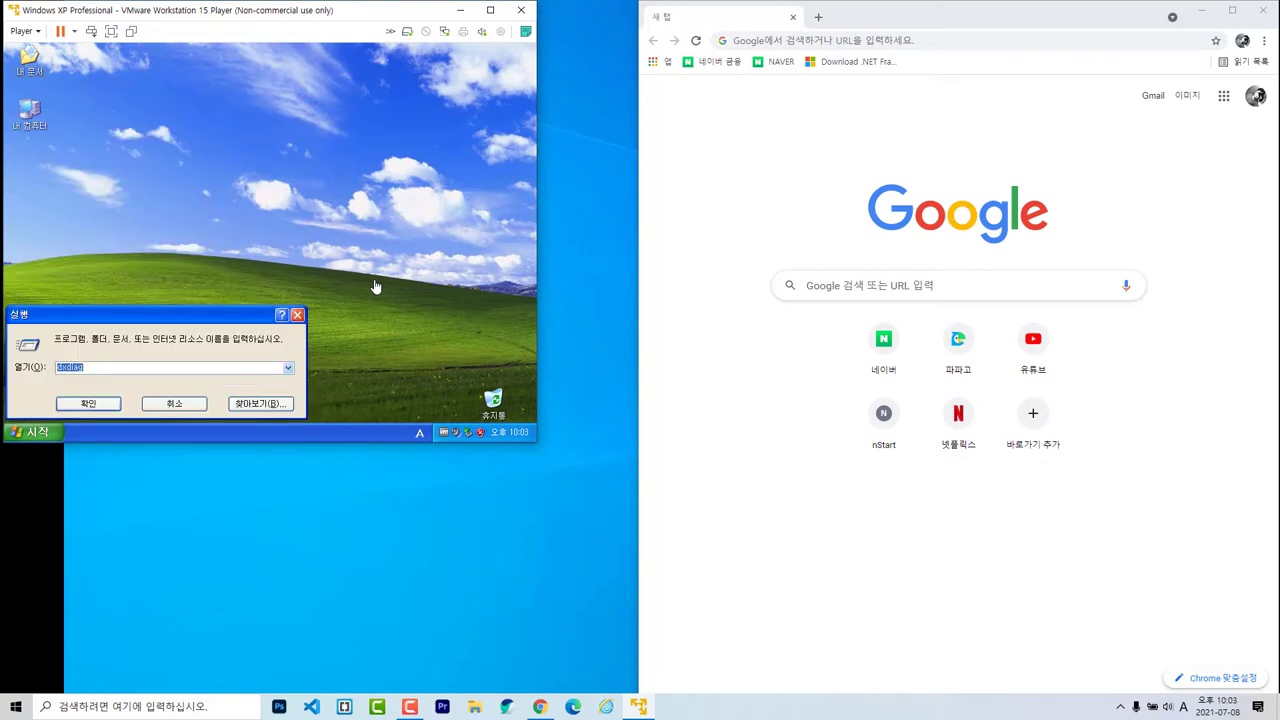
Run dxdiag to confirm the VMware SVGA II driver with acceleration and review the Sound tab.
key("Return")
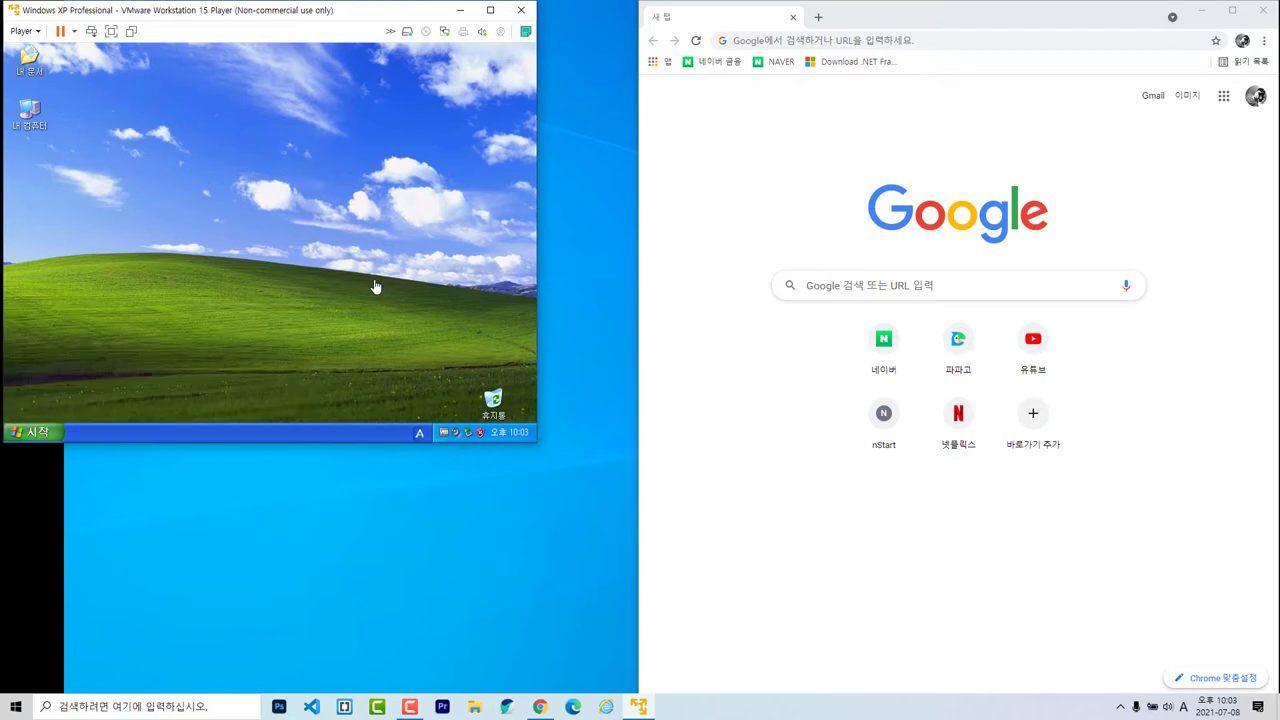
key("ctrl+Tab")
key("ctrl+Tab")
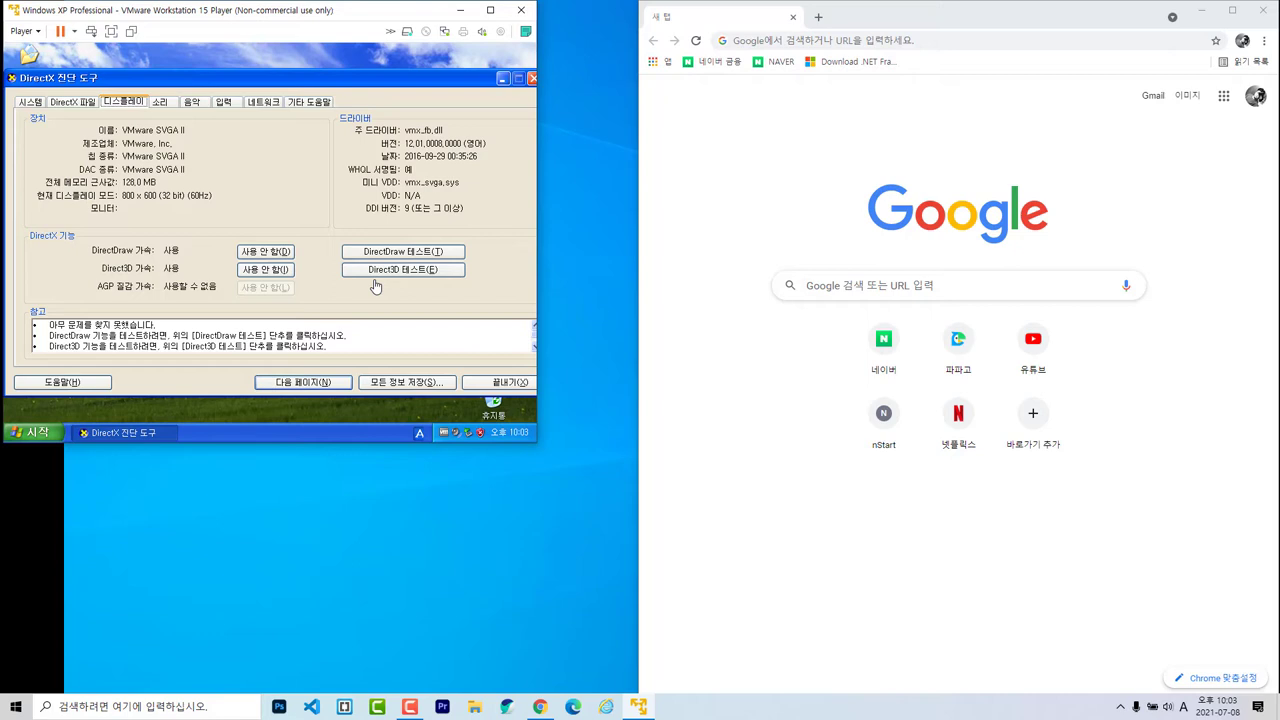
key("ctrl+Tab")
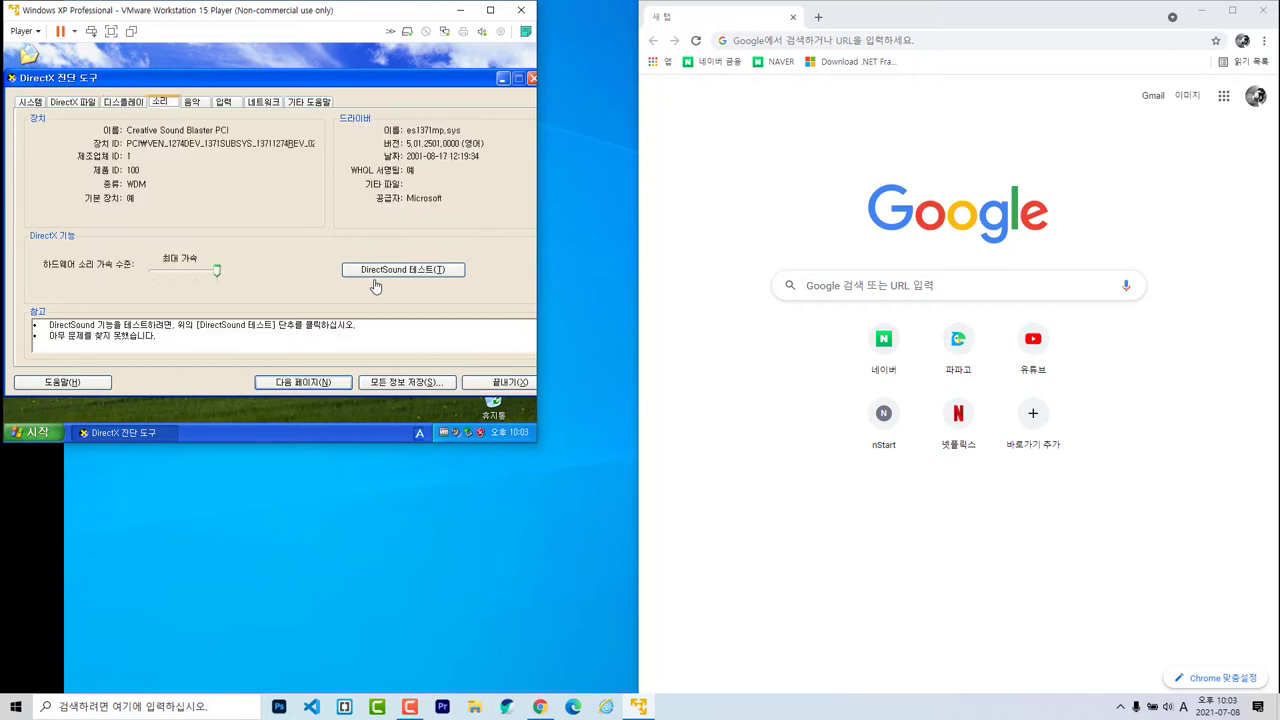
key("Escape")
left_click(875, 285)
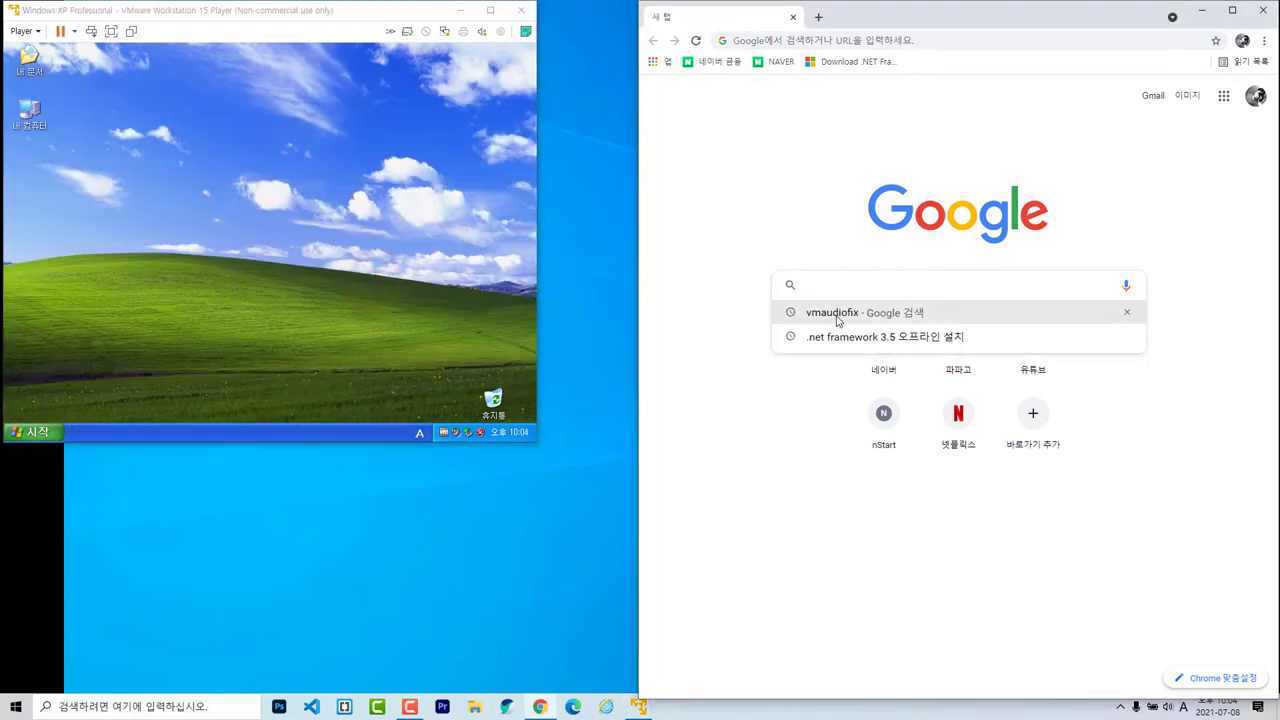
Search for vmaudiofix and reach the VMAudioFixTray product page on lilchips.com.
left_click(838, 314)
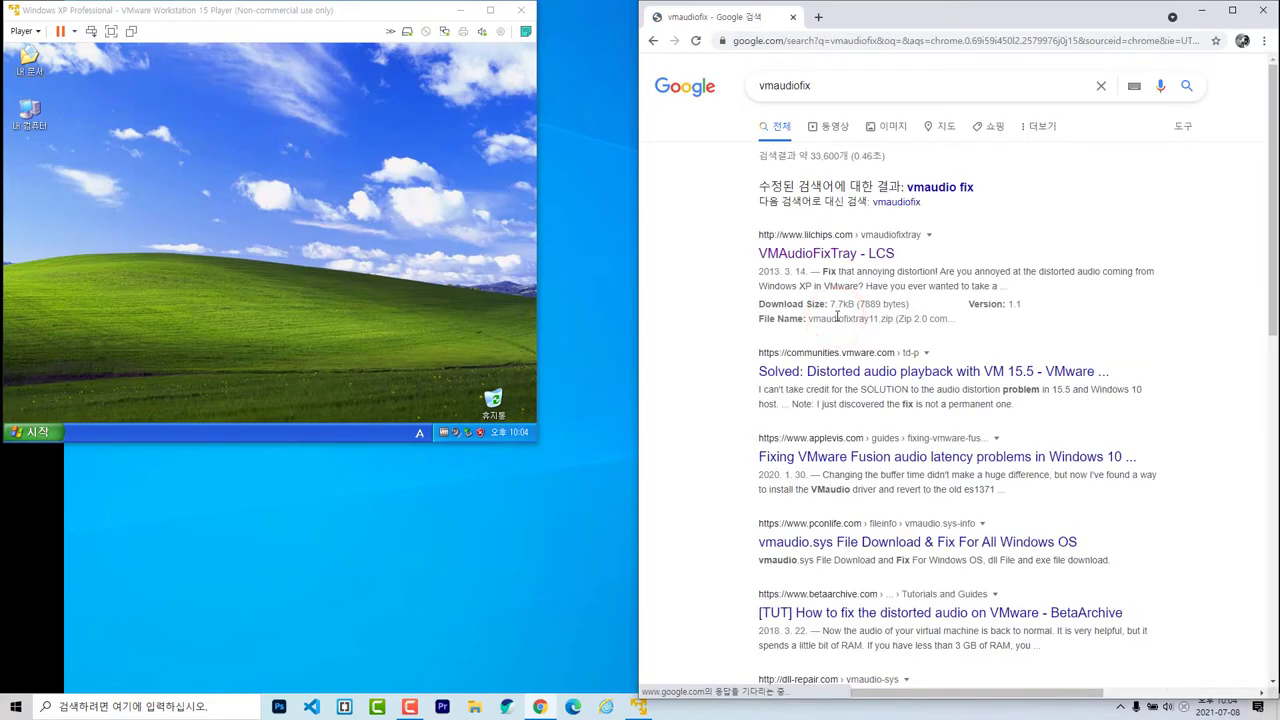
left_click(859, 262)
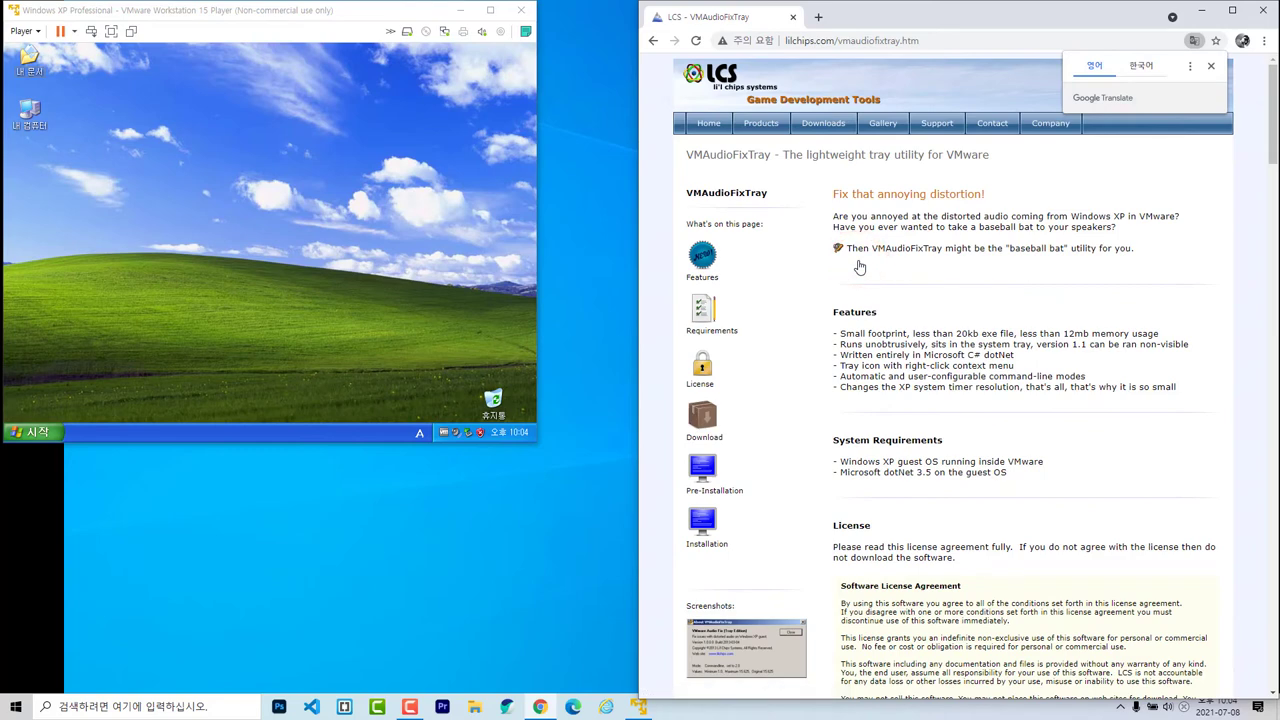
left_click(761, 124)
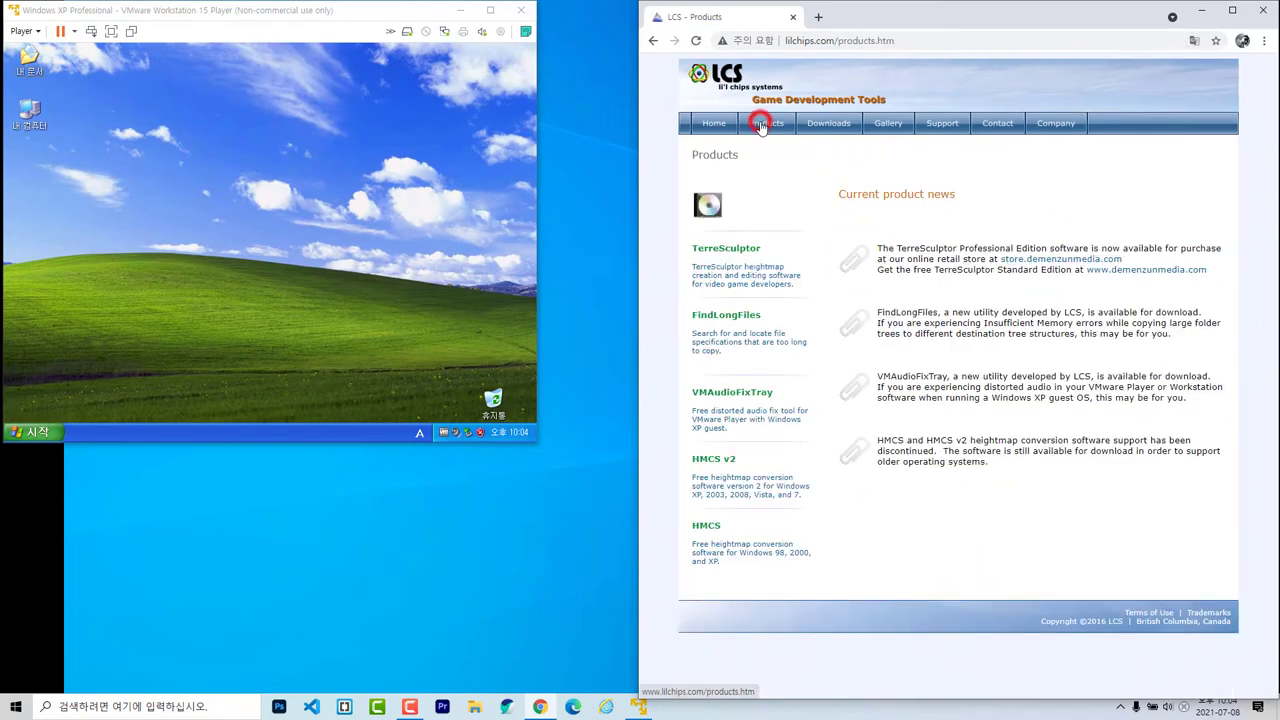
left_click(742, 399)
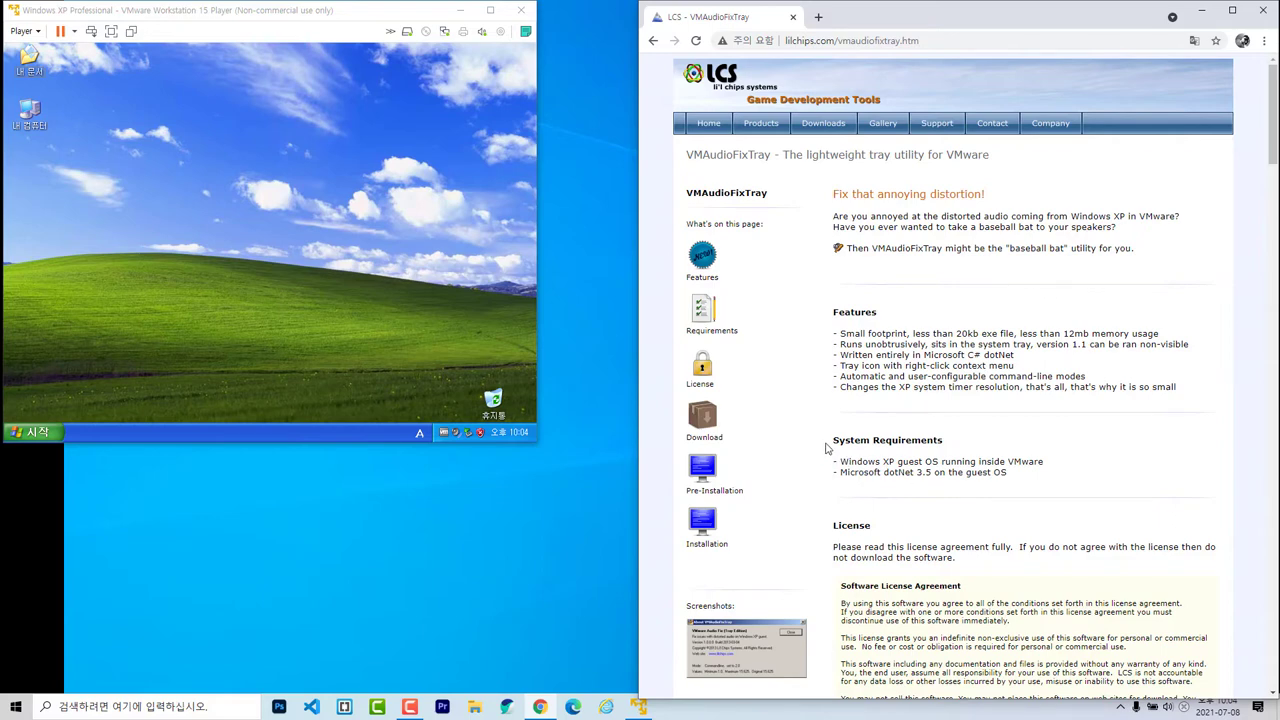
Note the .NET 3.5 requirement and download vmaudiofixtray11.zip (version 1.1).
left_click(1046, 466)
left_click_drag(835, 476, 1022, 484)
left_click(1021, 484)
scroll(1068, 441, "down", 6)
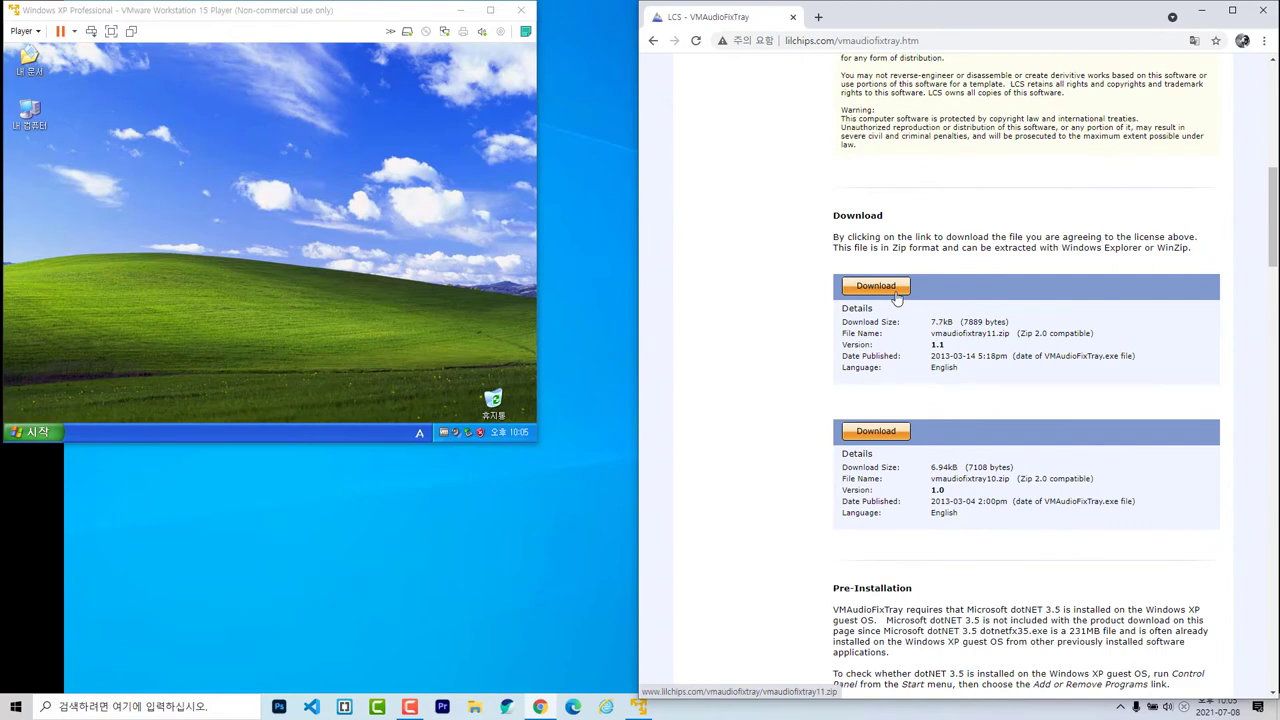
left_click(895, 296)
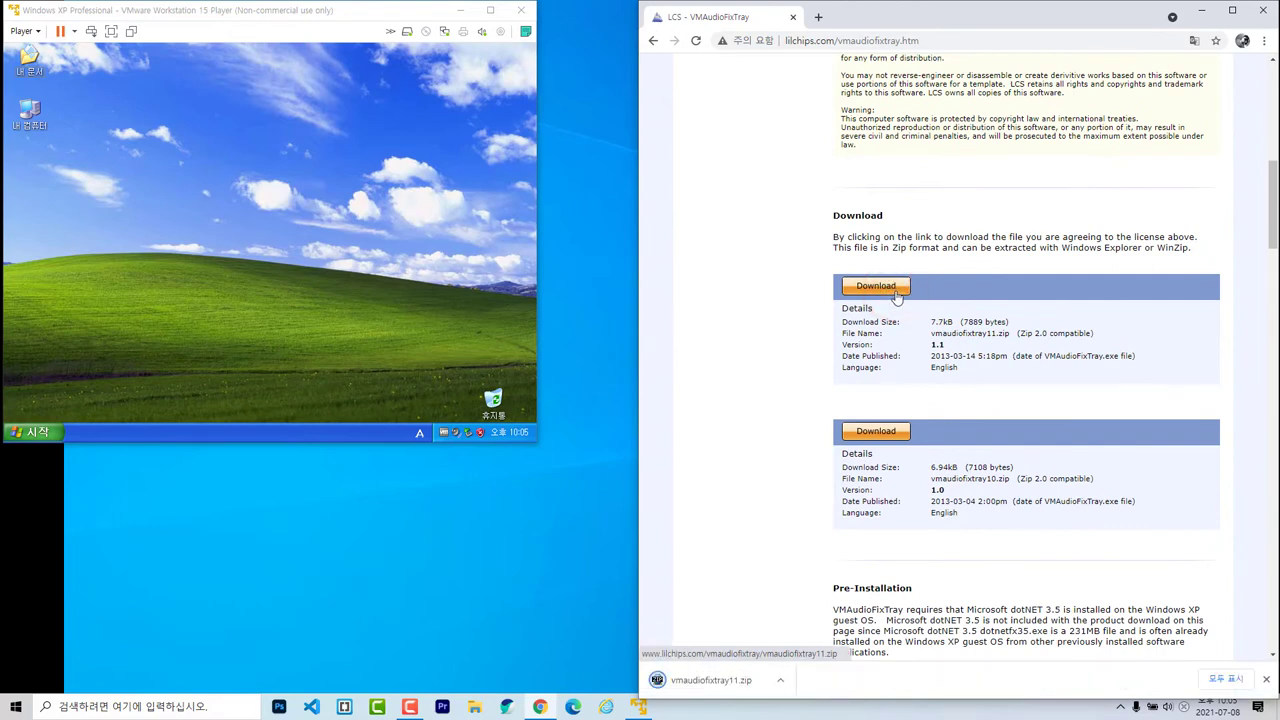
scroll(1072, 366, "down", 5)
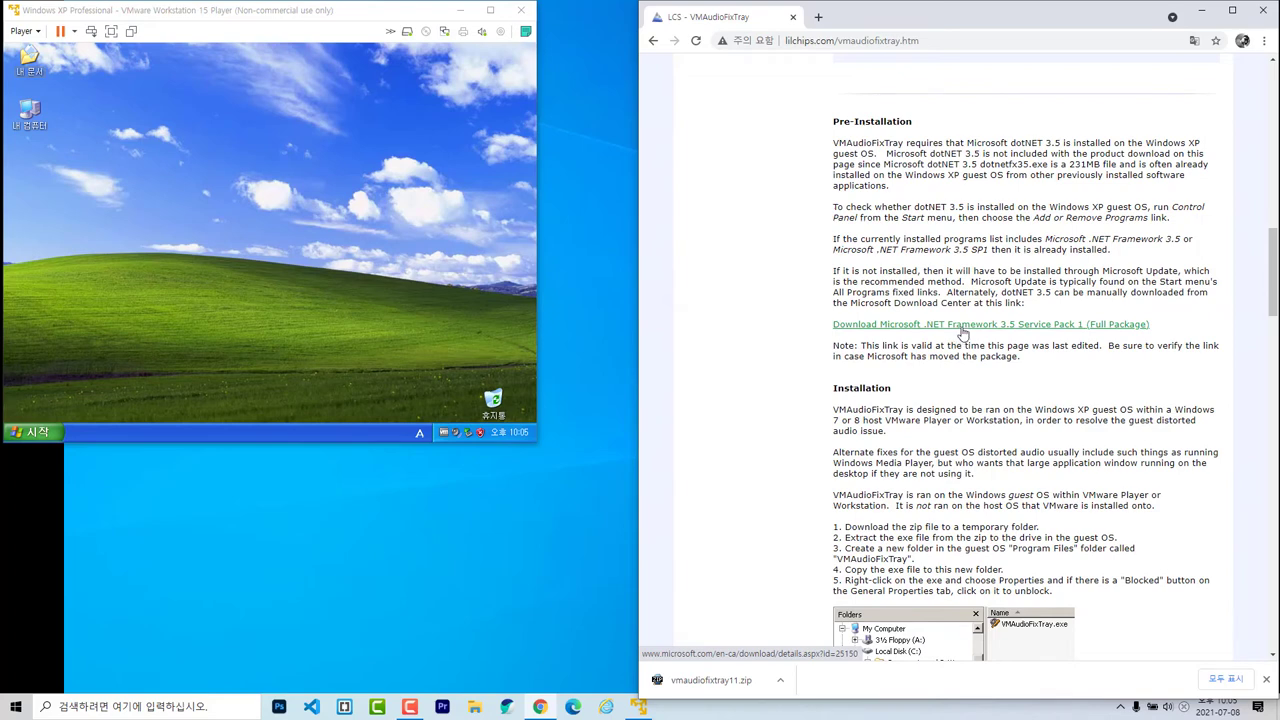
Download dotnetfx35.exe (.NET Framework 3.5 SP1) and show it in the Downloads folder.
left_click(962, 324)
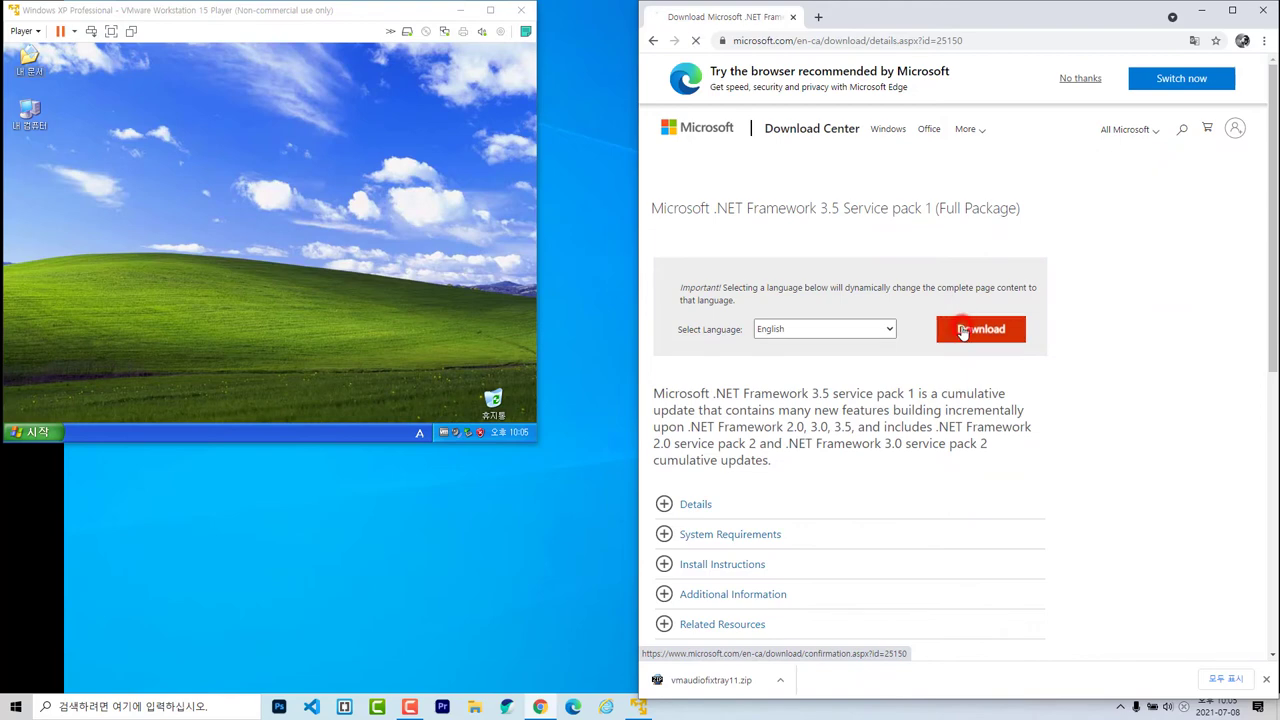
left_click(962, 330)
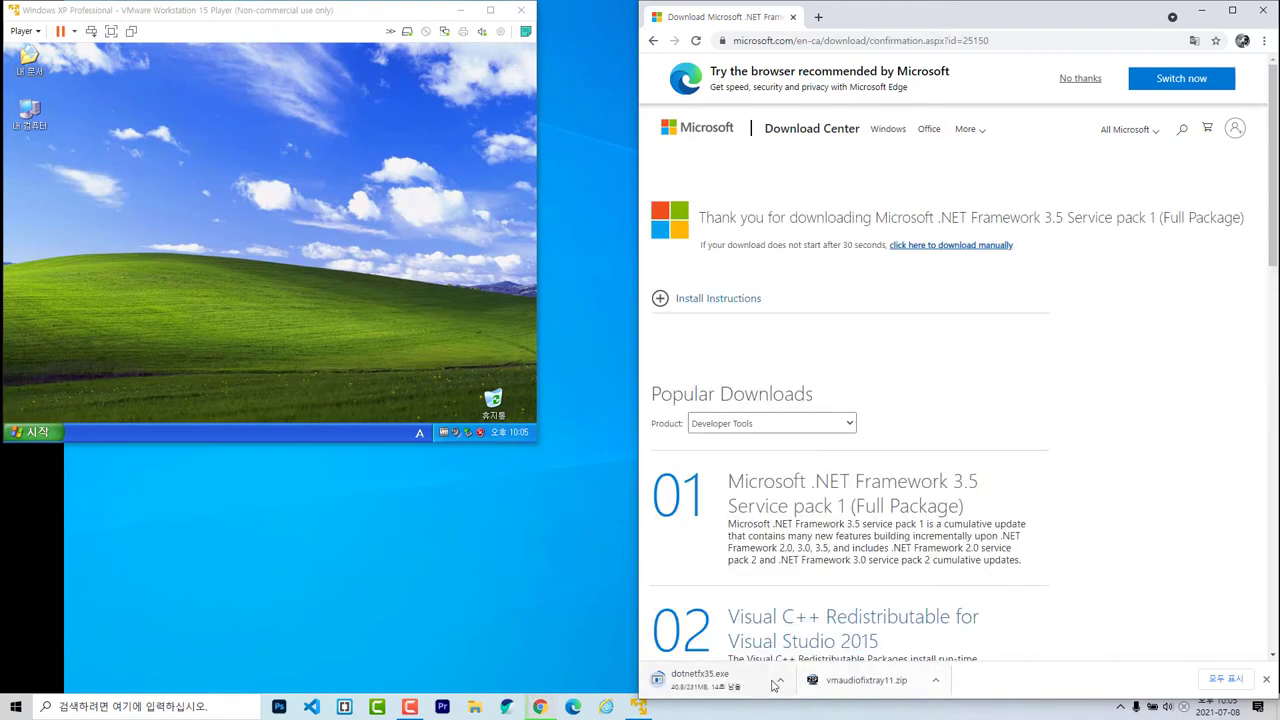
left_click(780, 681)
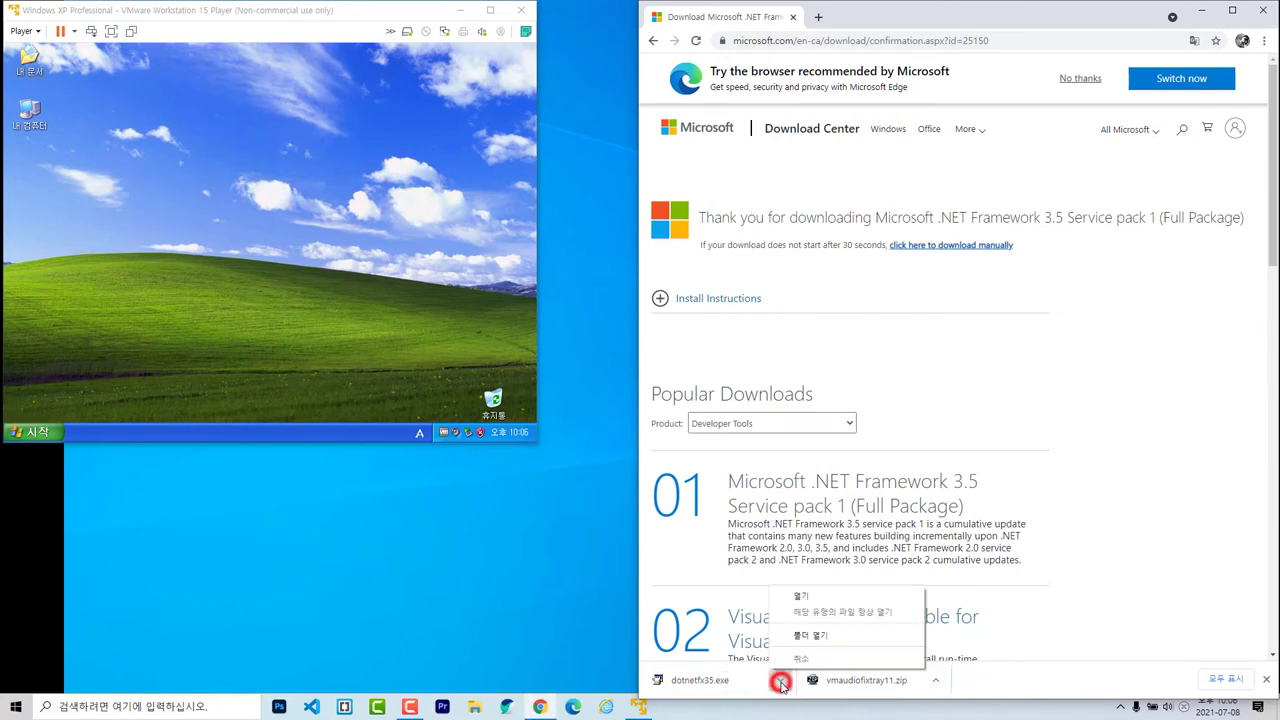
left_click(805, 636)
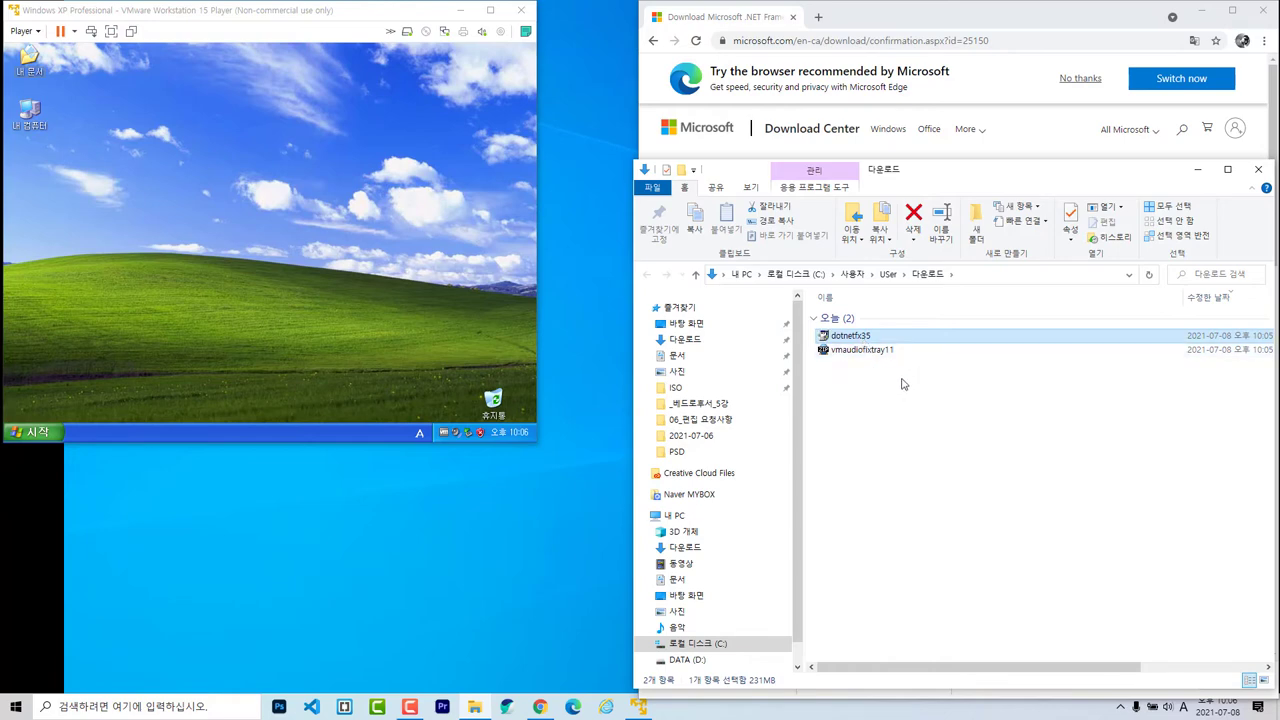
Drag dotnetfx35.exe and vmaudiofixtray11 from Downloads onto the XP guest desktop.
left_click_drag(902, 376, 228, 246)
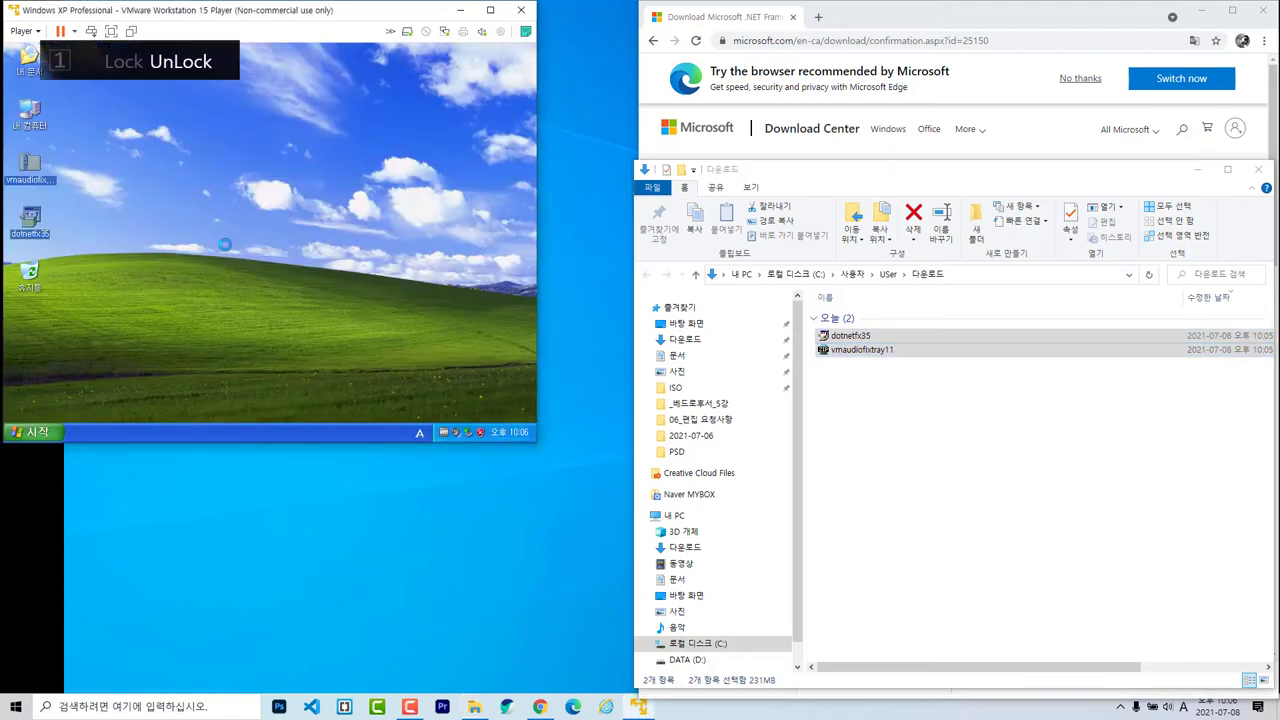
left_click(880, 388)
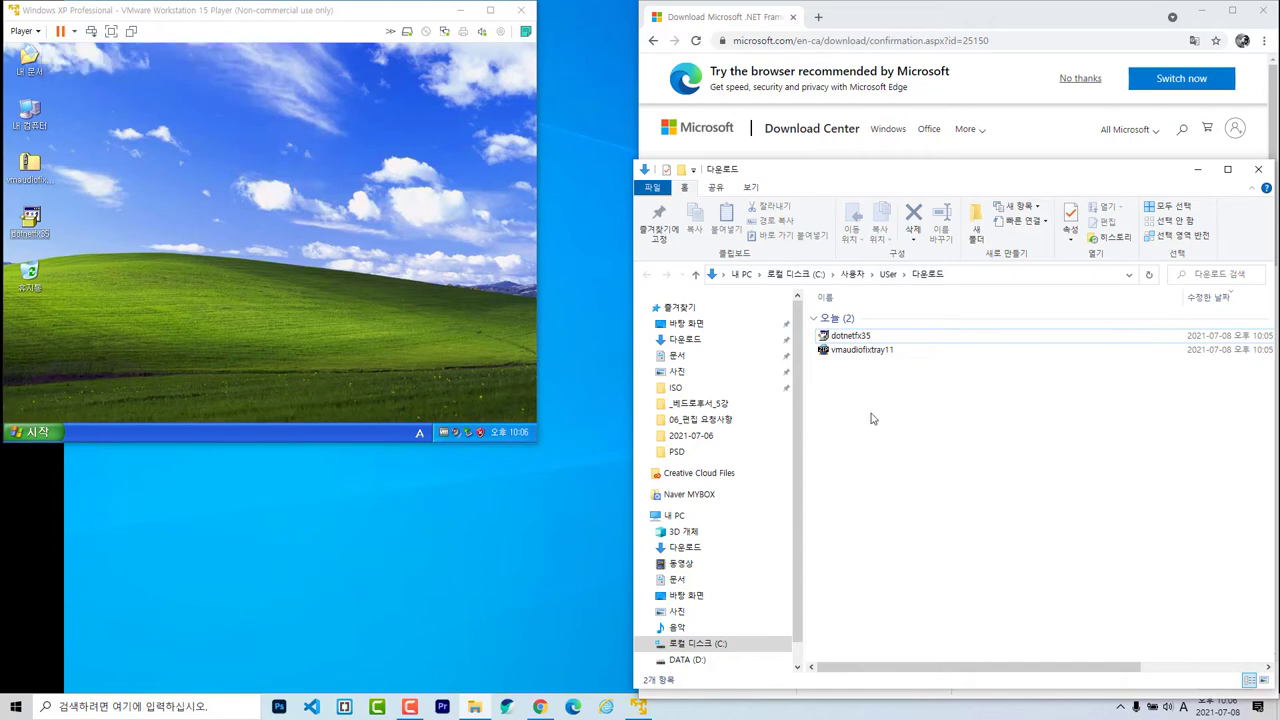
left_click(107, 237)
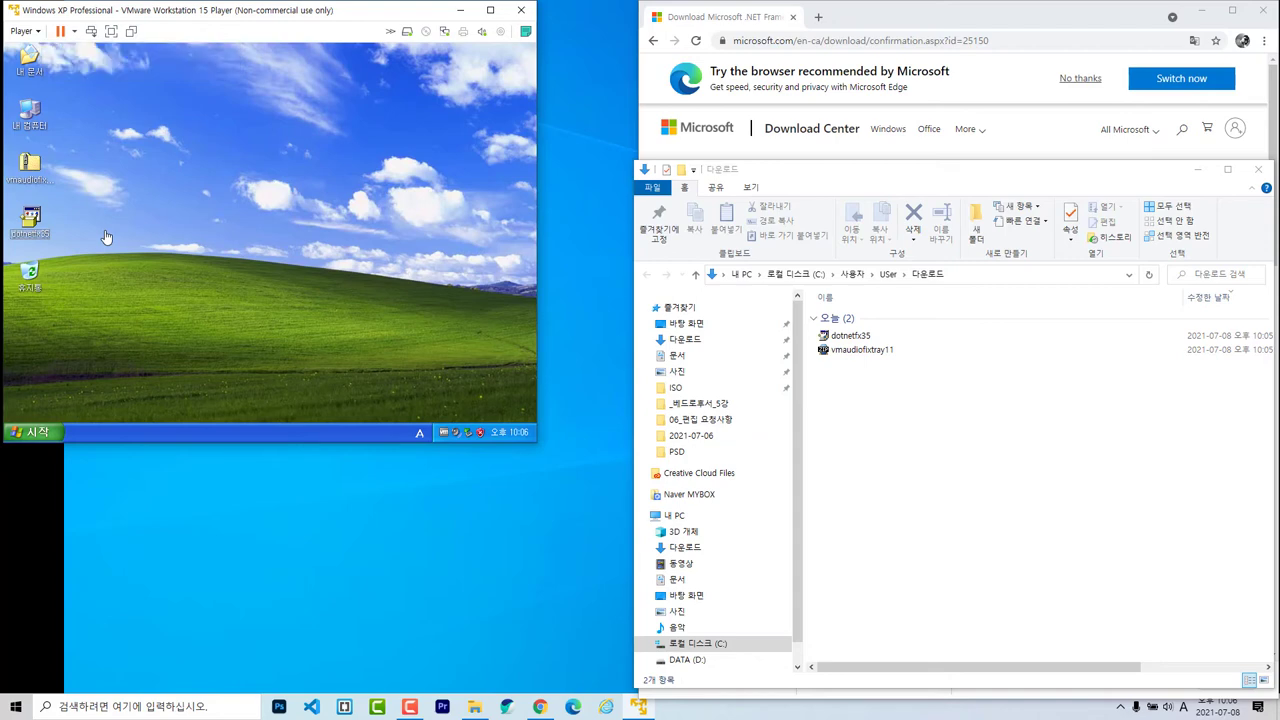
Run dotnetfx35 on the XP desktop, accept the license, install, and finish setup.
double_click(107, 237)
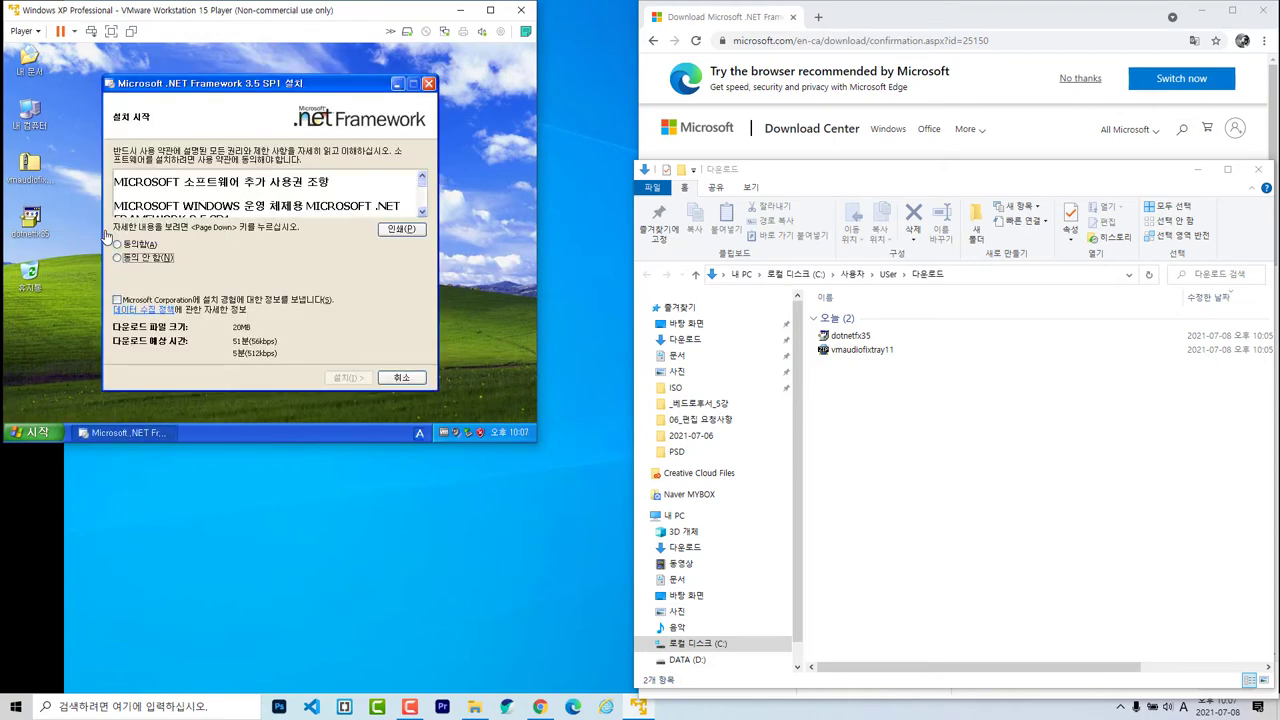
key("alt+a")
key("alt+i")
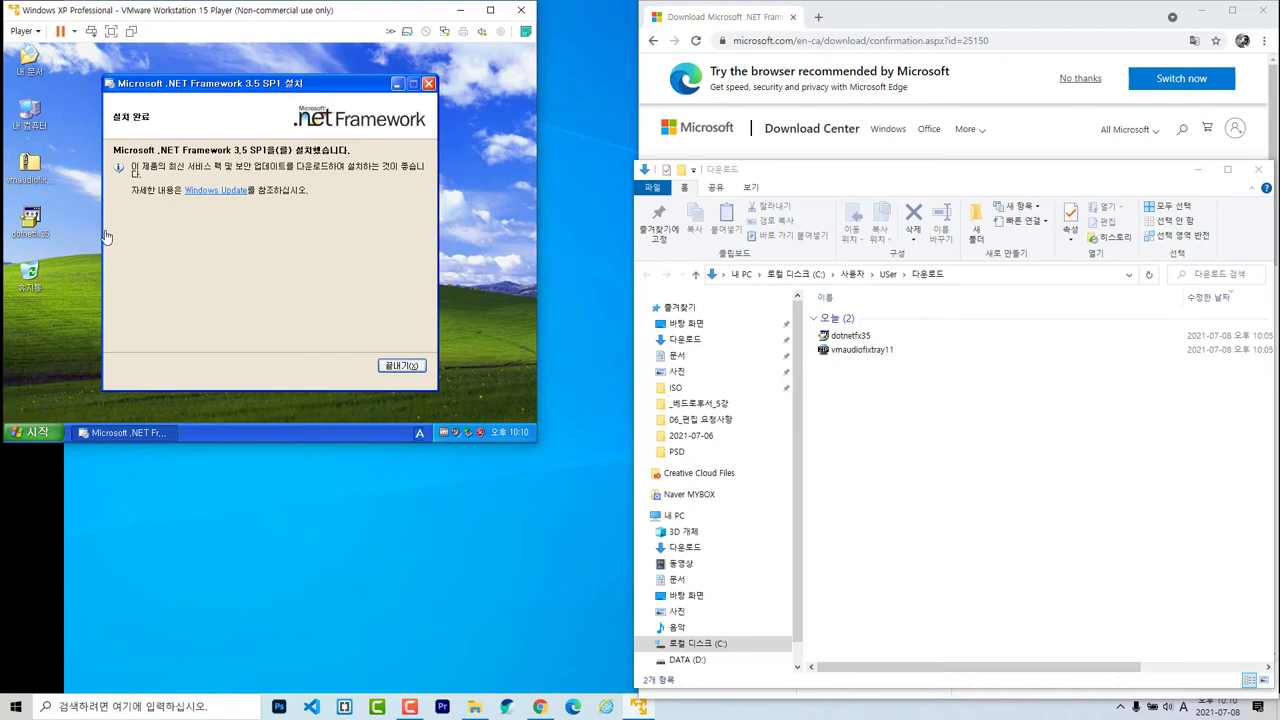
key("Return")
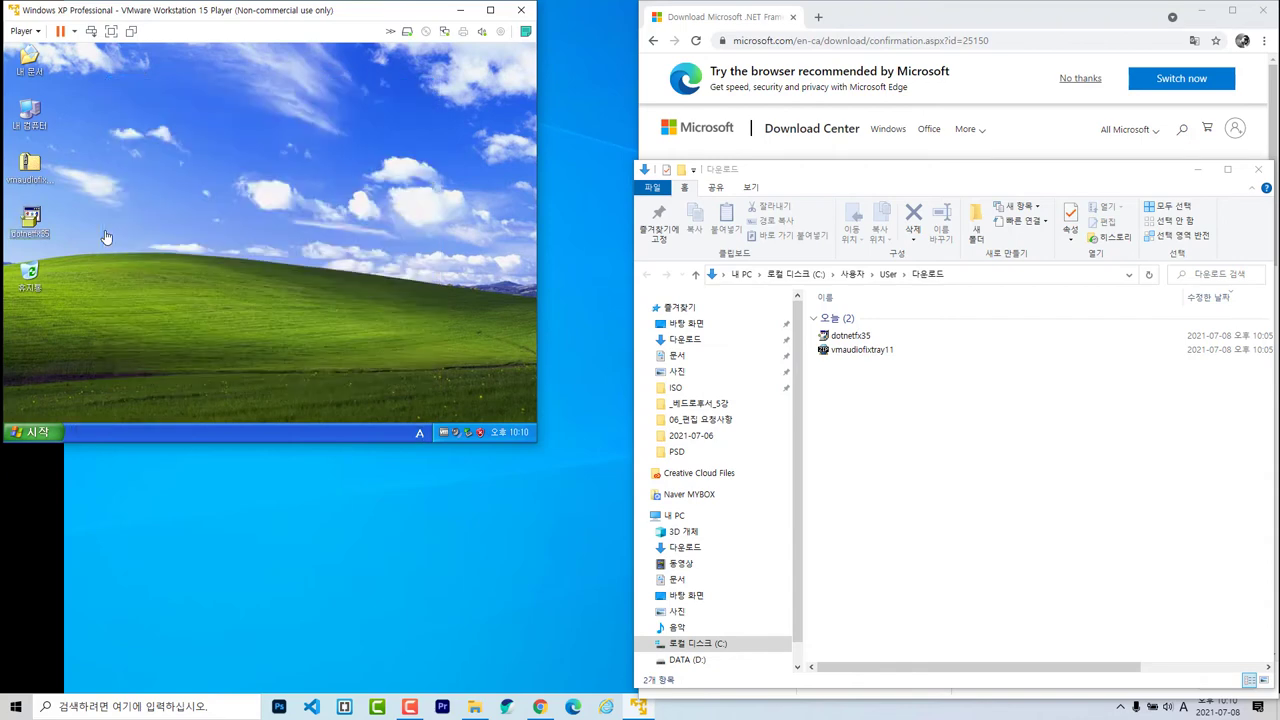
Extract the vmaudiofixtray11 zip and copy the VMAudioFixTray program.
right_click(36, 162)
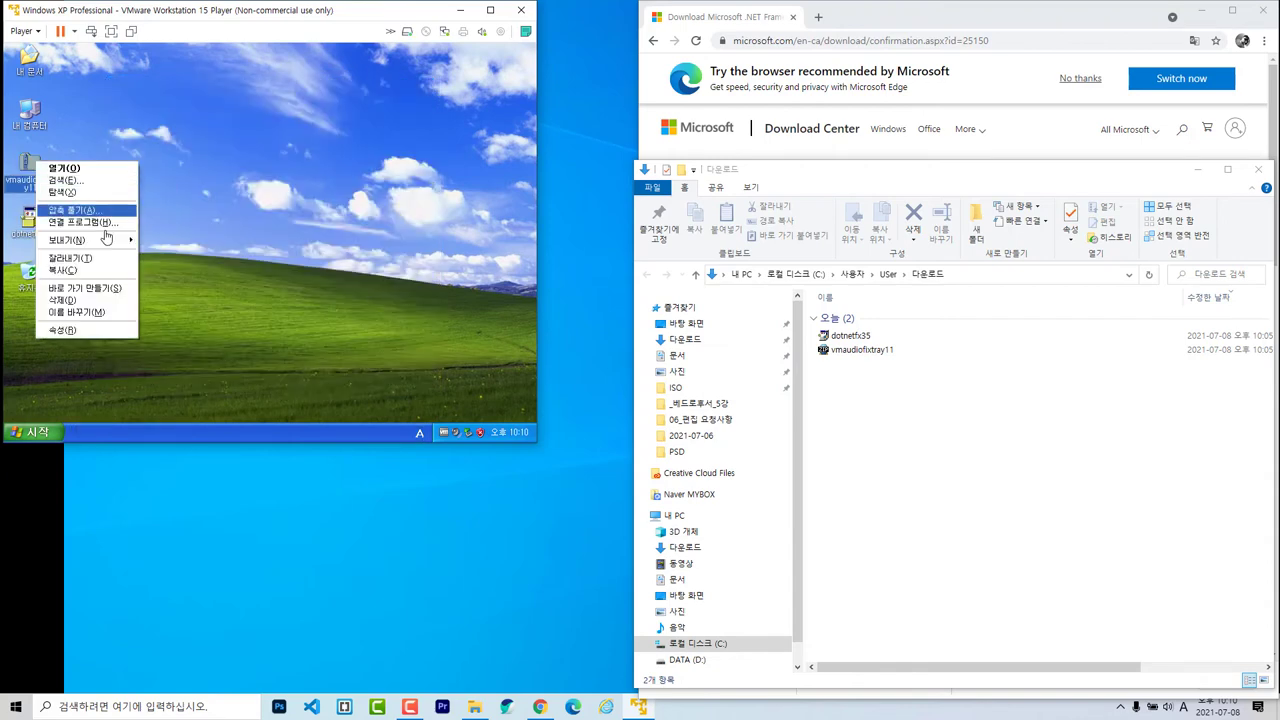
key("Return")
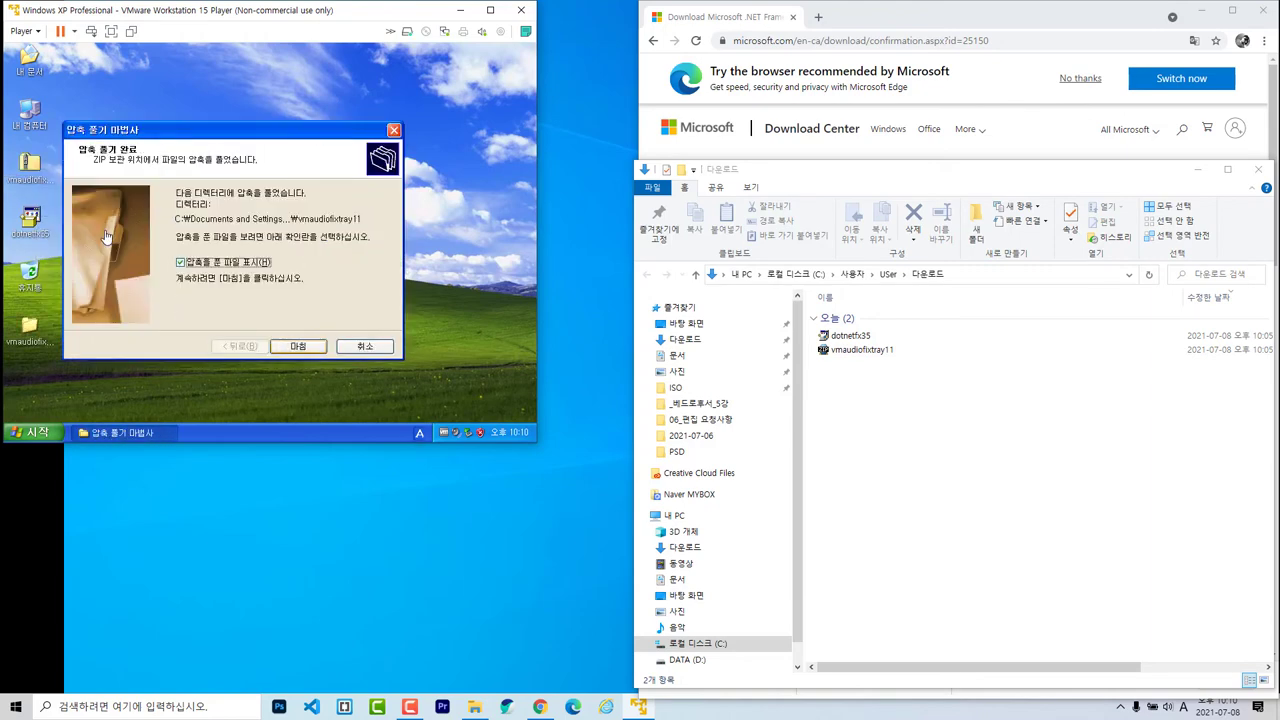
key("Return")
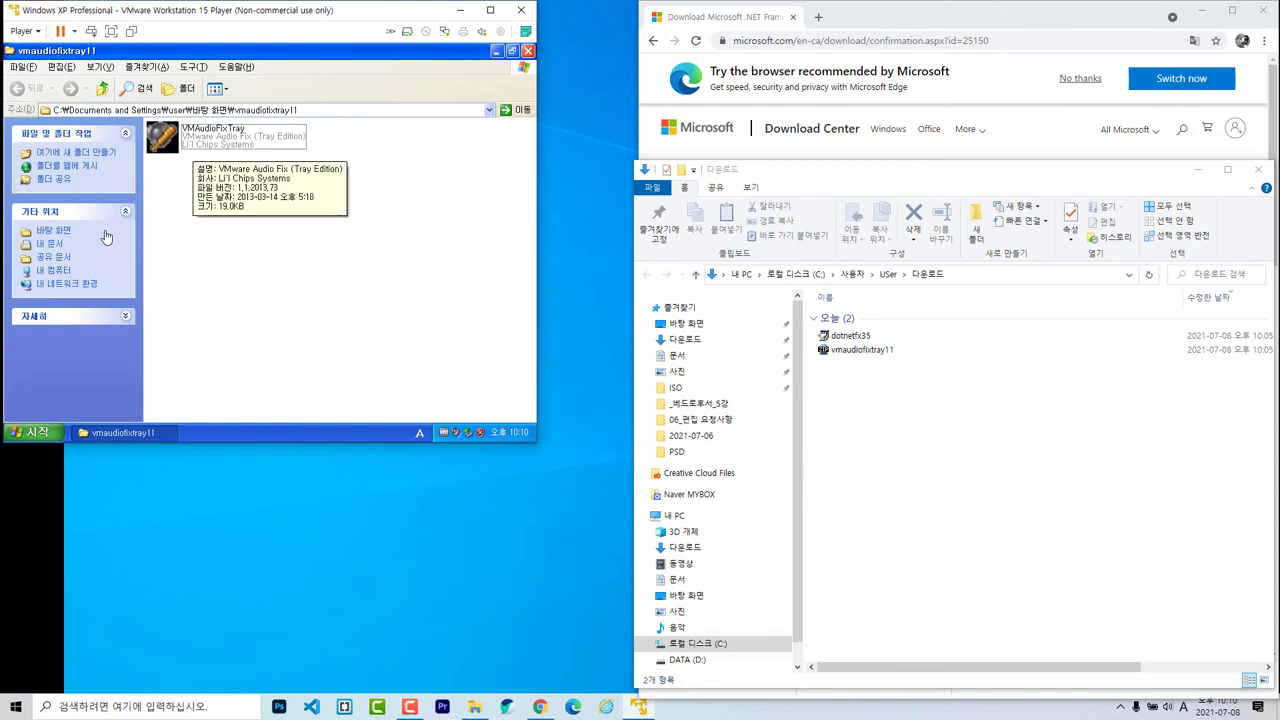
key("shift+F10")
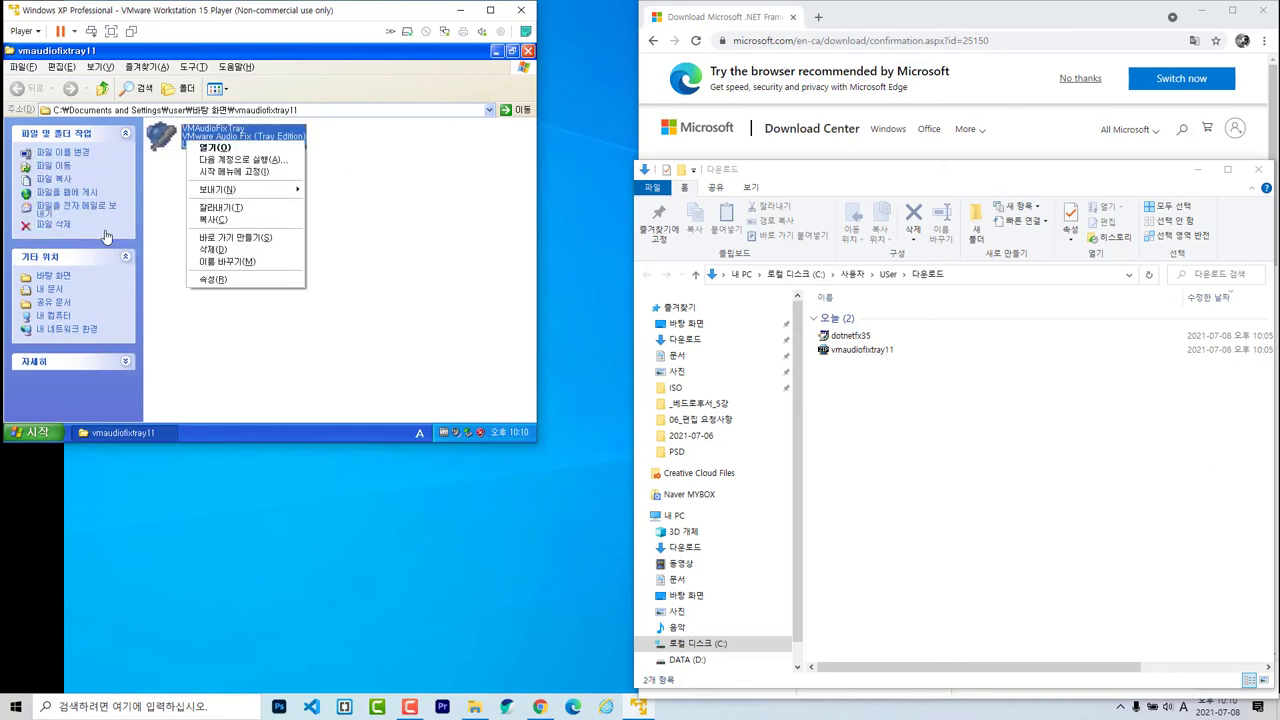
key("Down")
key("Down")
key("Down")
key("Down")
key("Down")
key("Down")
key("Return")
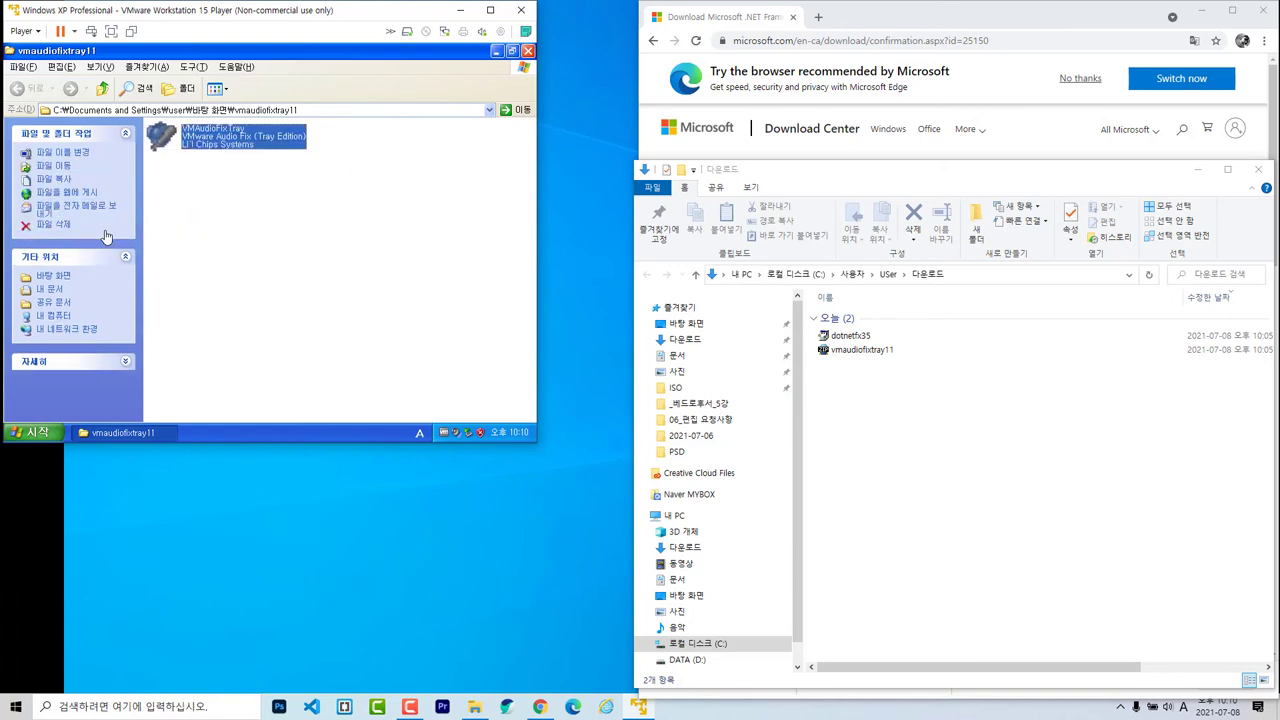
Open the All Users Startup folder from Start > All Programs > Startup.
key("super")
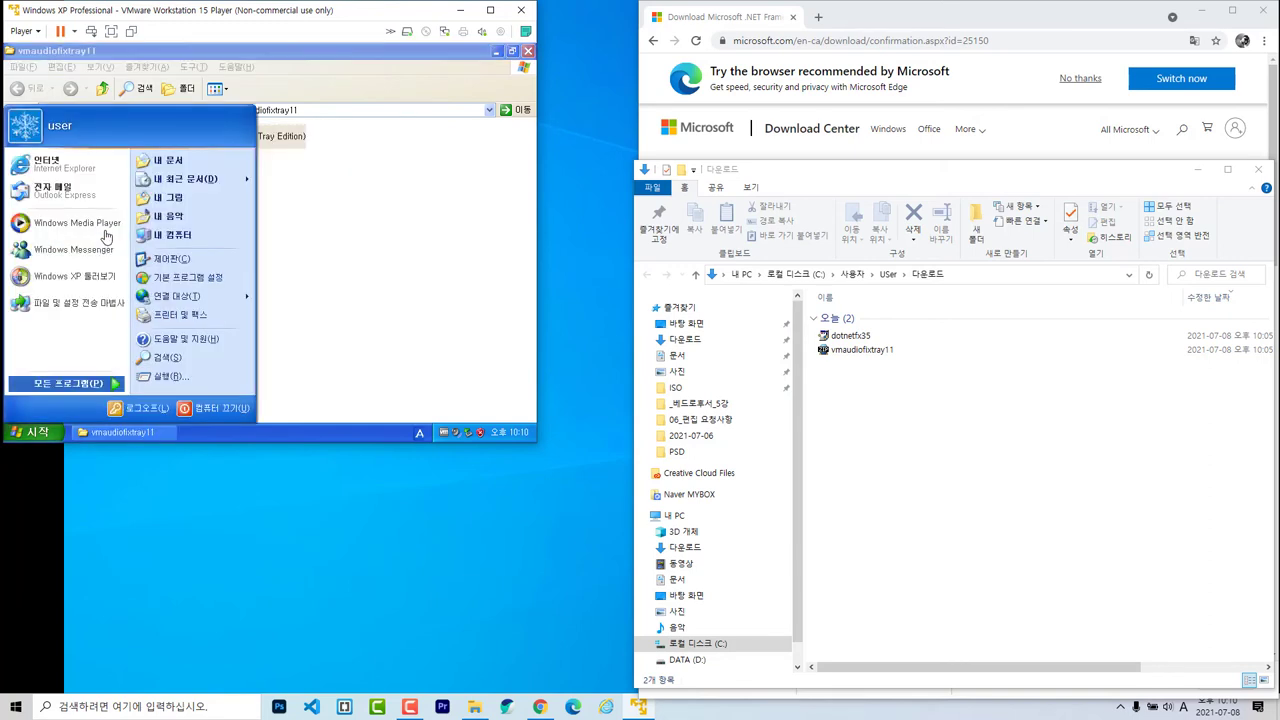
key("p")
key("Up")
key("Up")
key("Up")
key("Right")
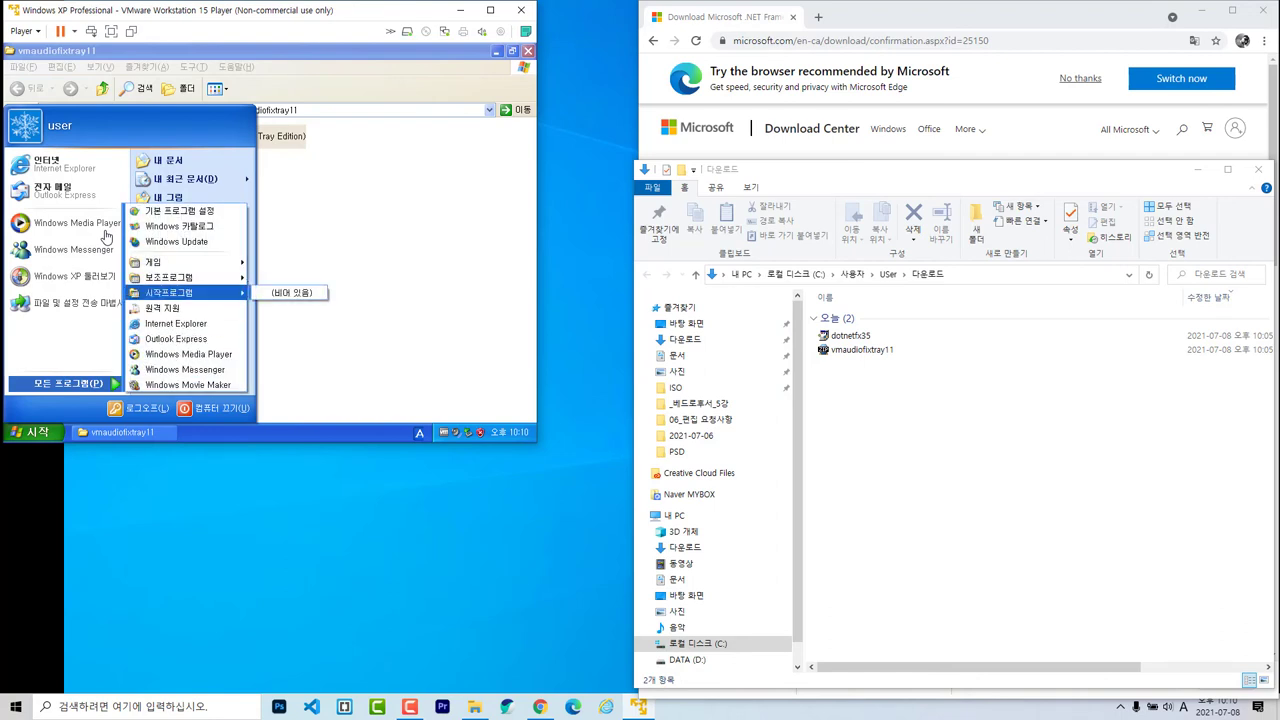
key("shift+F10")
key("Down")
key("Down")
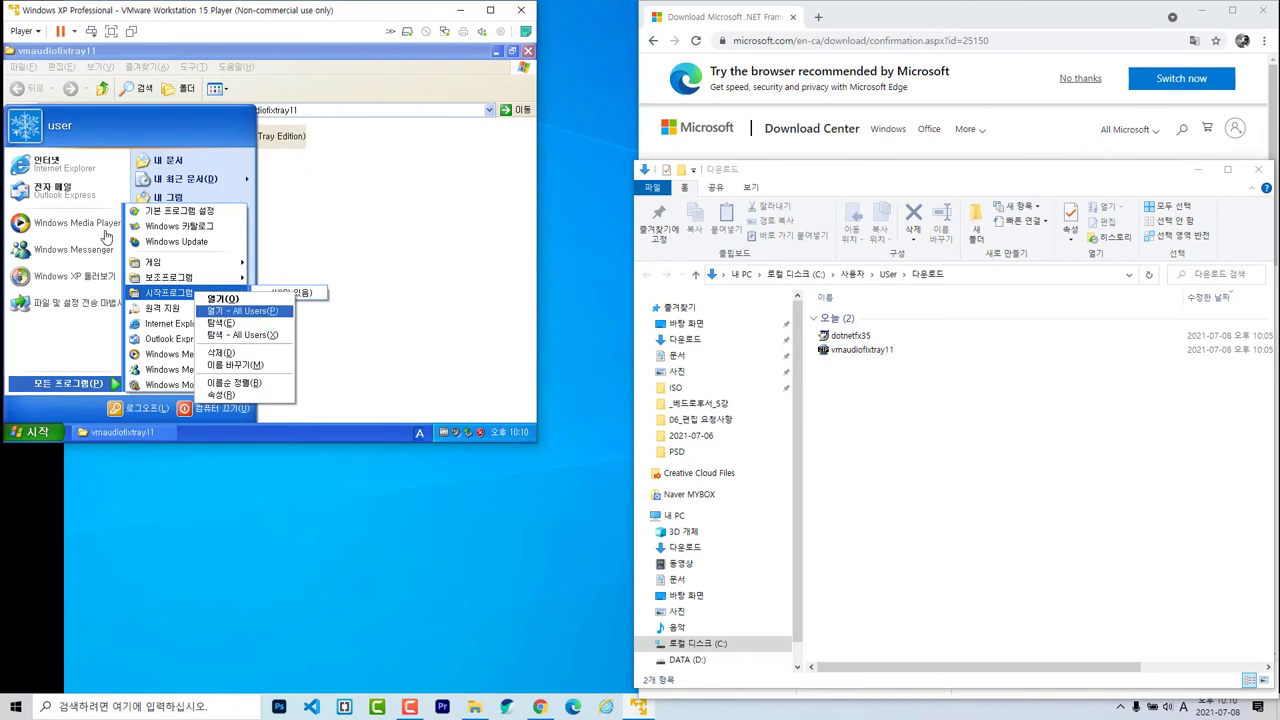
key("Return")
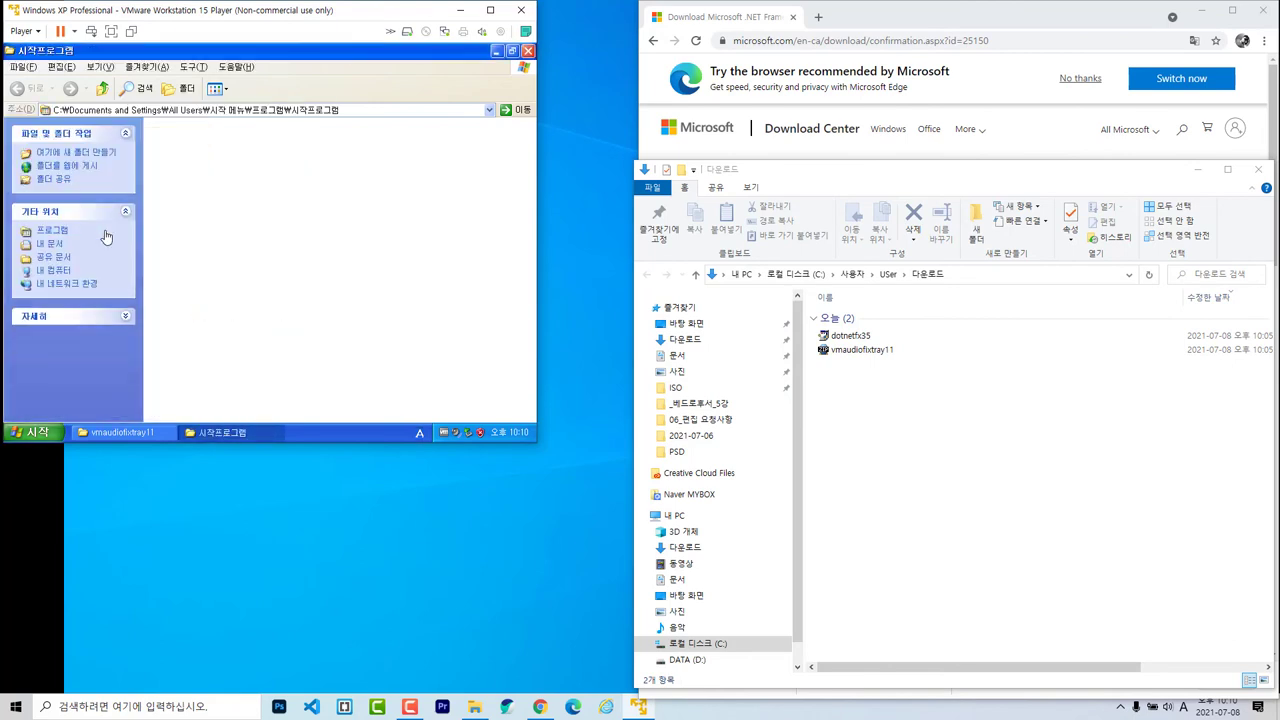
Paste VMAudioFixTray into the All Users Startup folder and close the Explorer windows.
key("shift+F10")
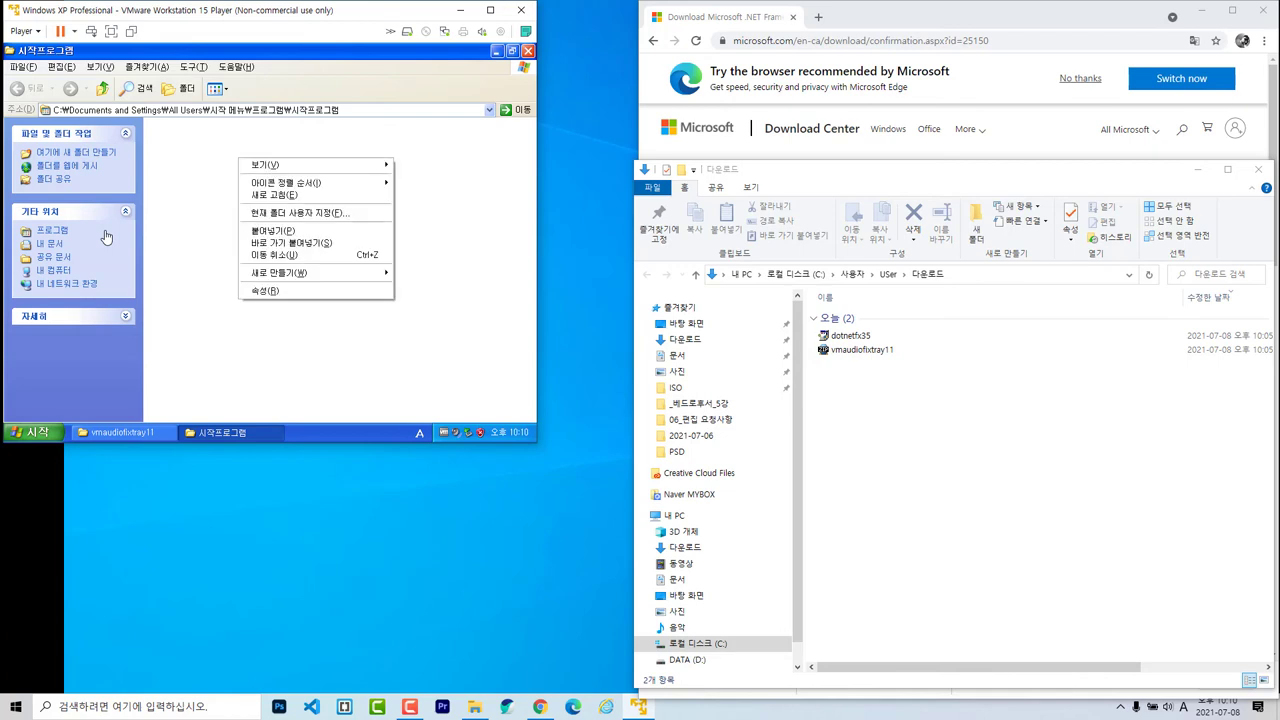
key("Up")
key("Up")
key("Up")
key("Up")
key("Up")
key("Return")
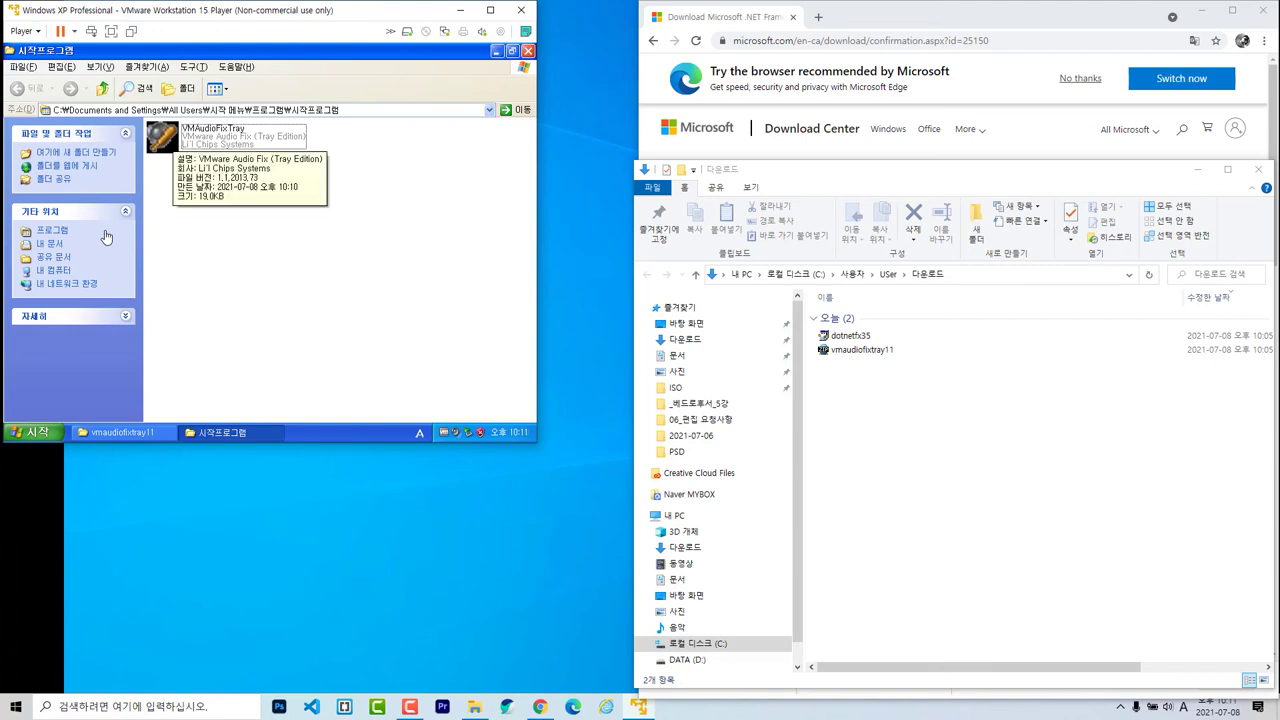
key("Down")
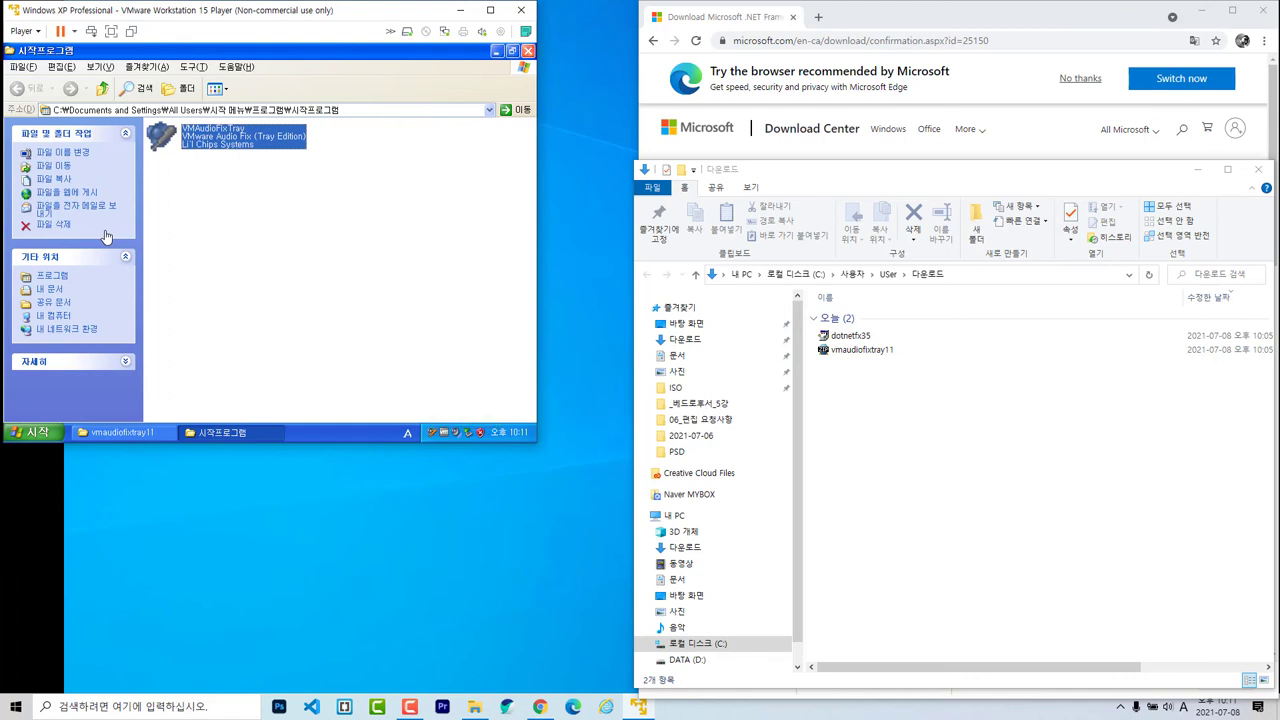
key("alt+F4")
key("alt+F4")
key("super")
Turn off the XP guest, then power Windows XP Professional back on from the library.
key("u")
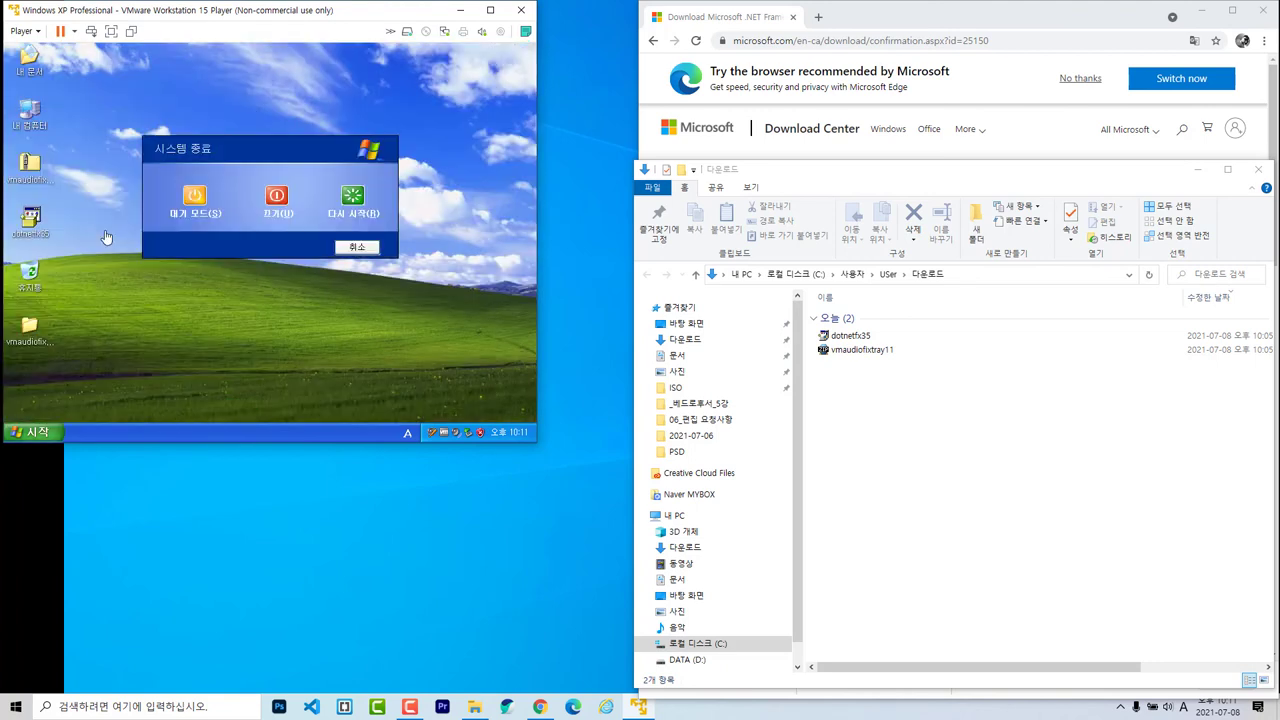
key("u")
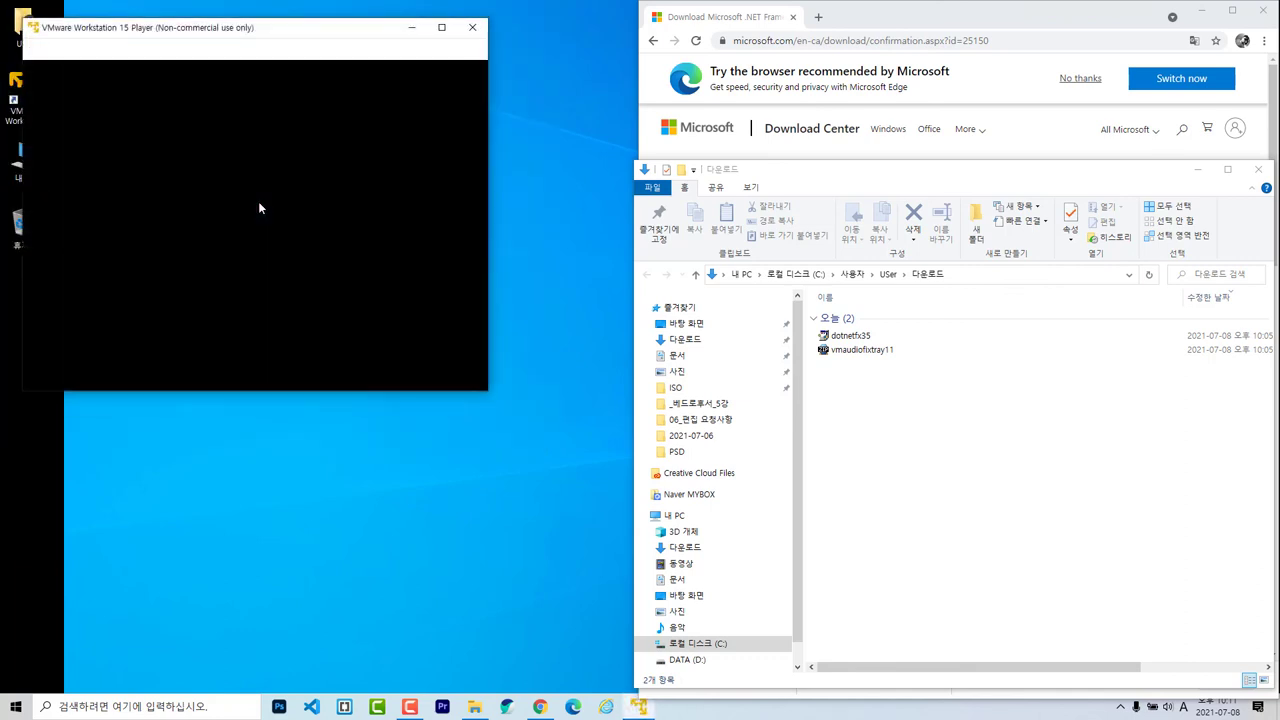
double_click(114, 107)
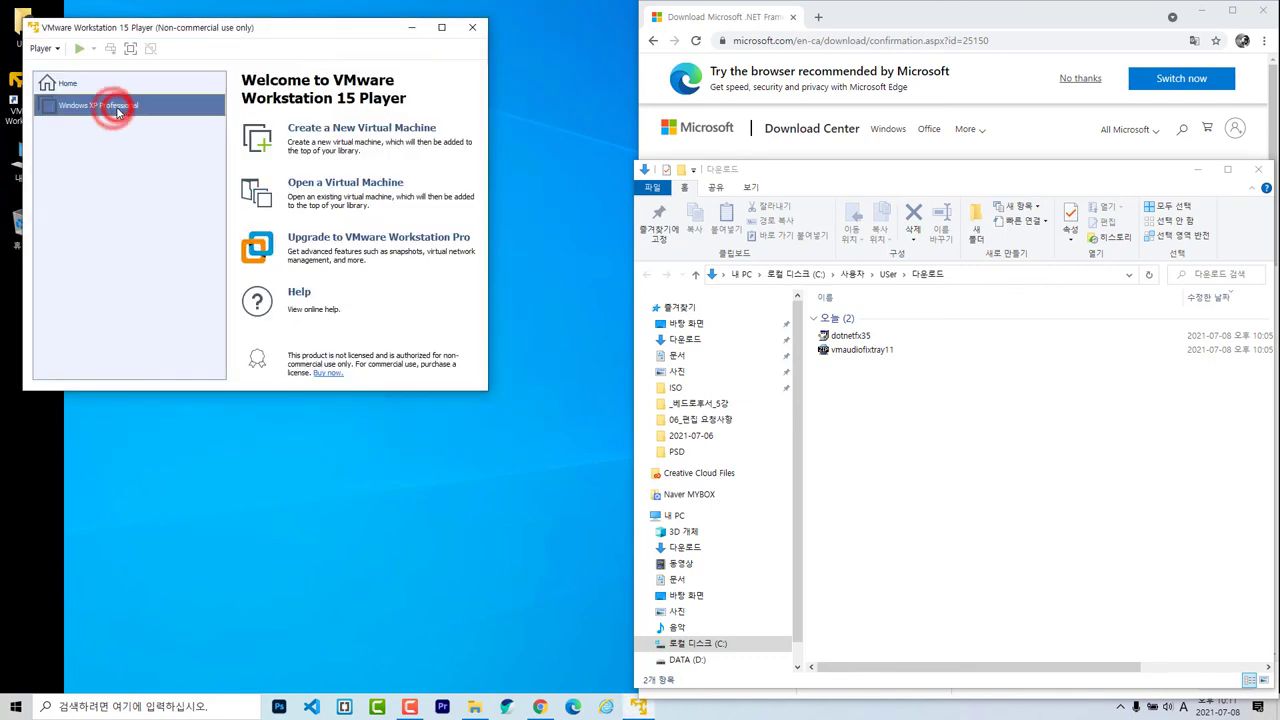